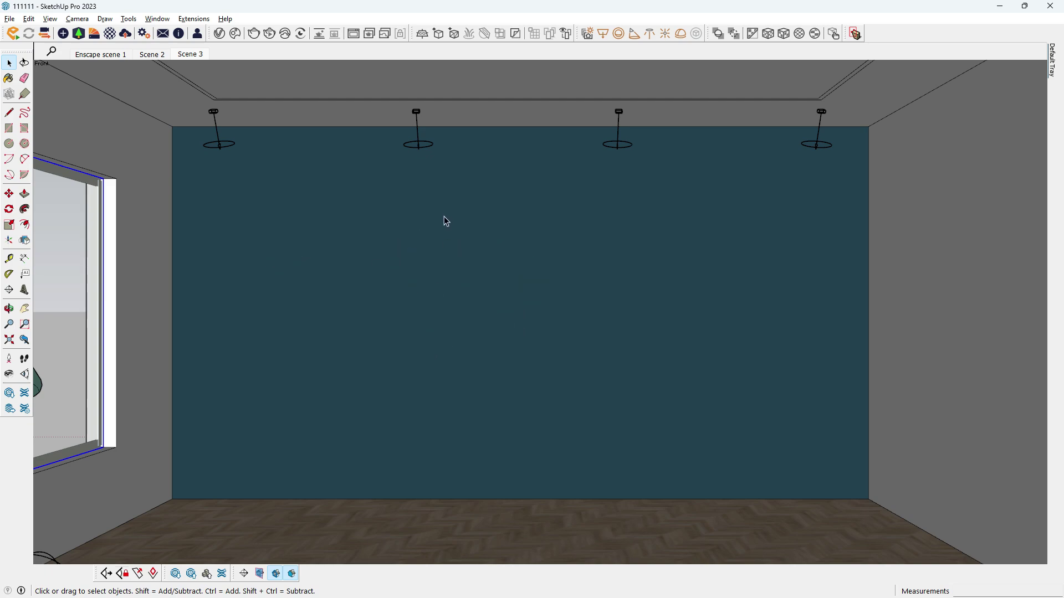
# - Render the room in V-Ray with its plain dark-teal back wall
pyautogui.click(254, 34)
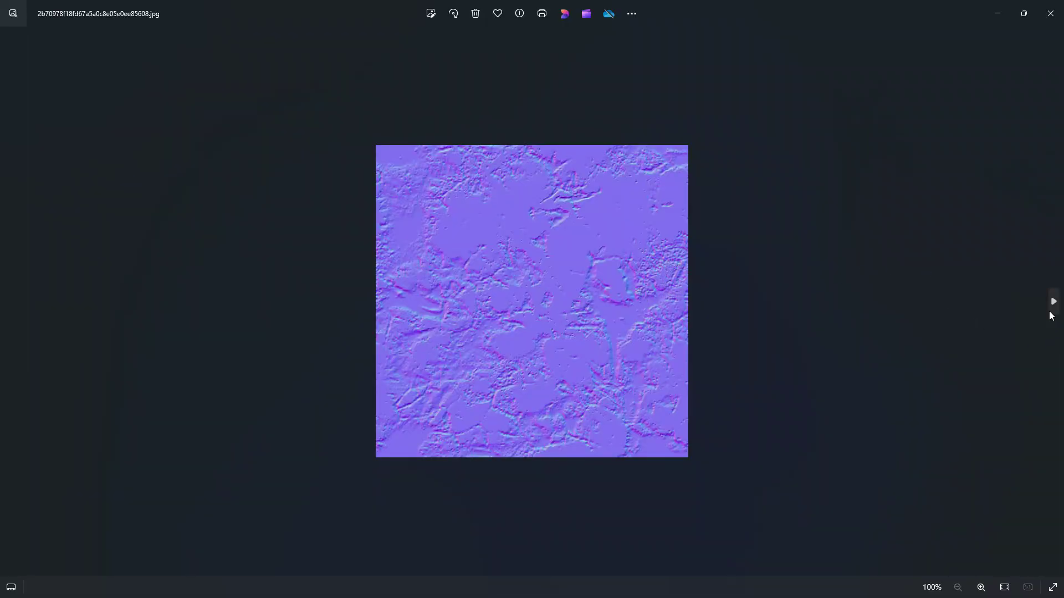
# - Page through the normal maps (pinwheel, brick, crumpled, crinkled), then bring up V-Ray's Asset Editor
pyautogui.click(1051, 304)
pyautogui.click(1051, 306)
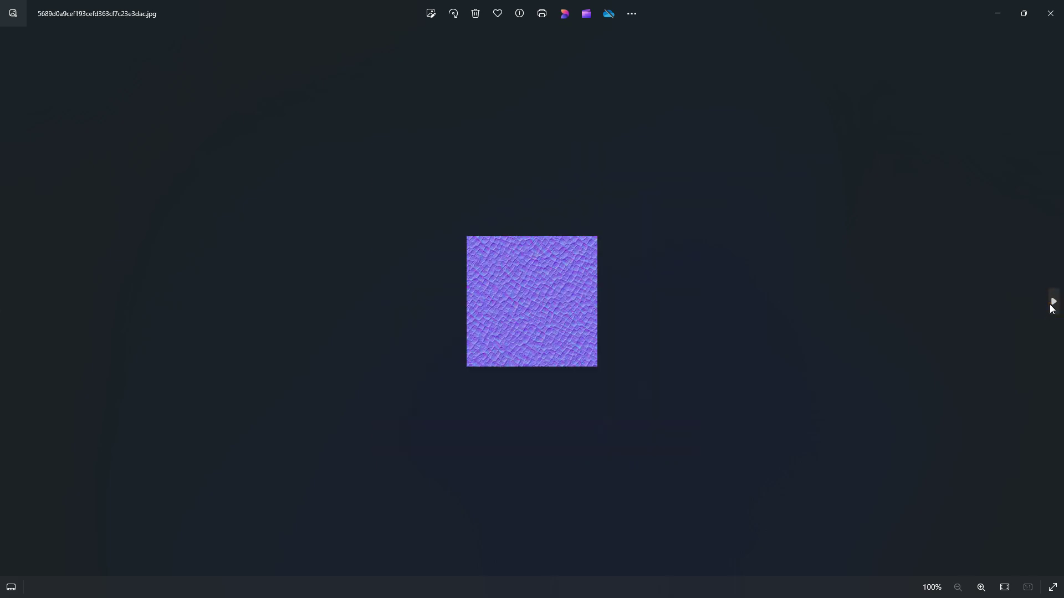
pyautogui.click(1051, 305)
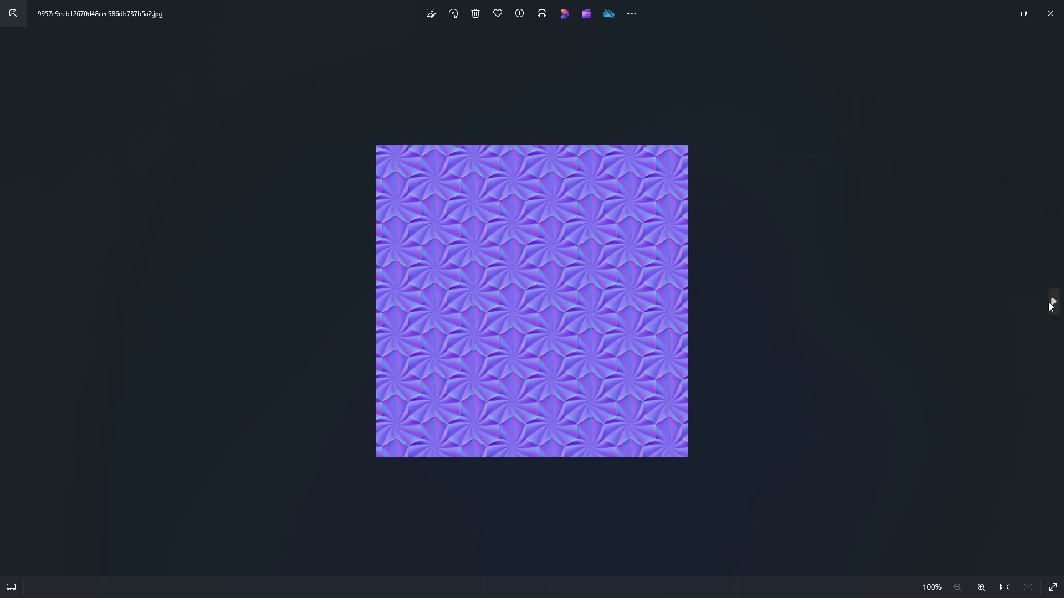
pyautogui.click(1053, 305)
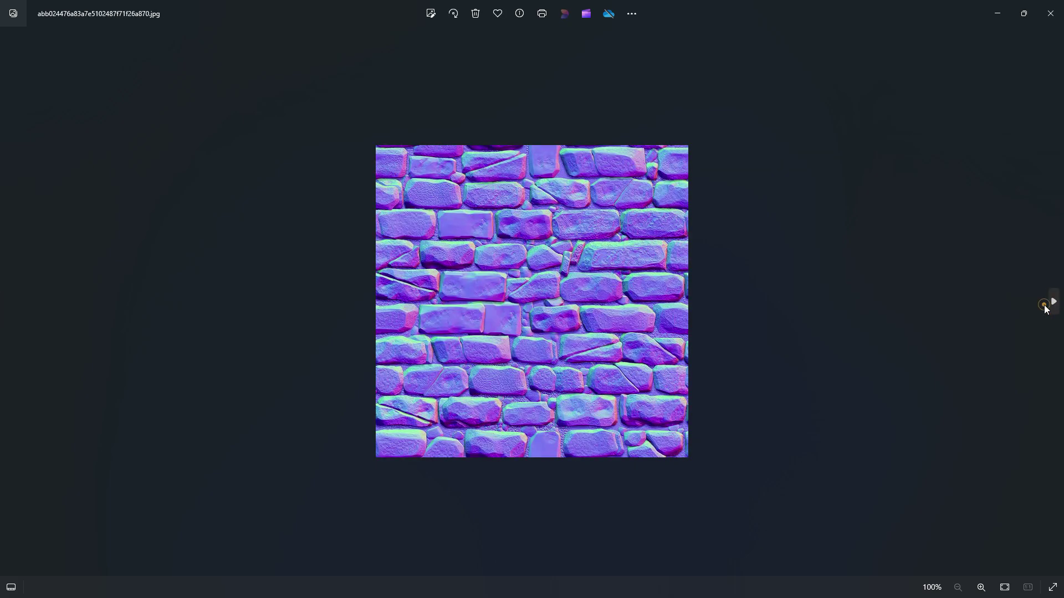
pyautogui.click(1045, 306)
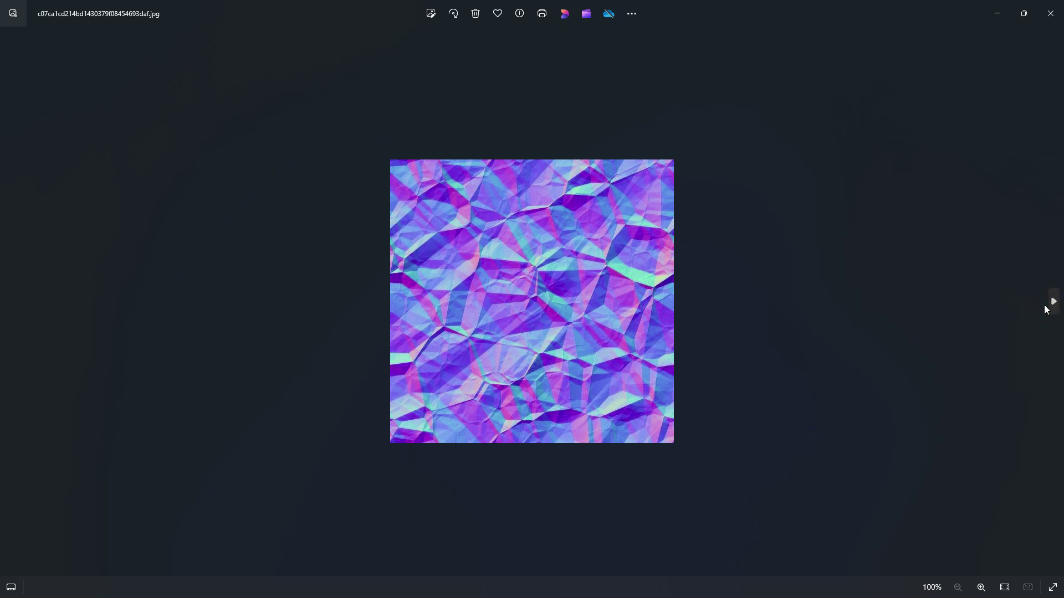
pyautogui.click(1046, 306)
pyautogui.click(1046, 307)
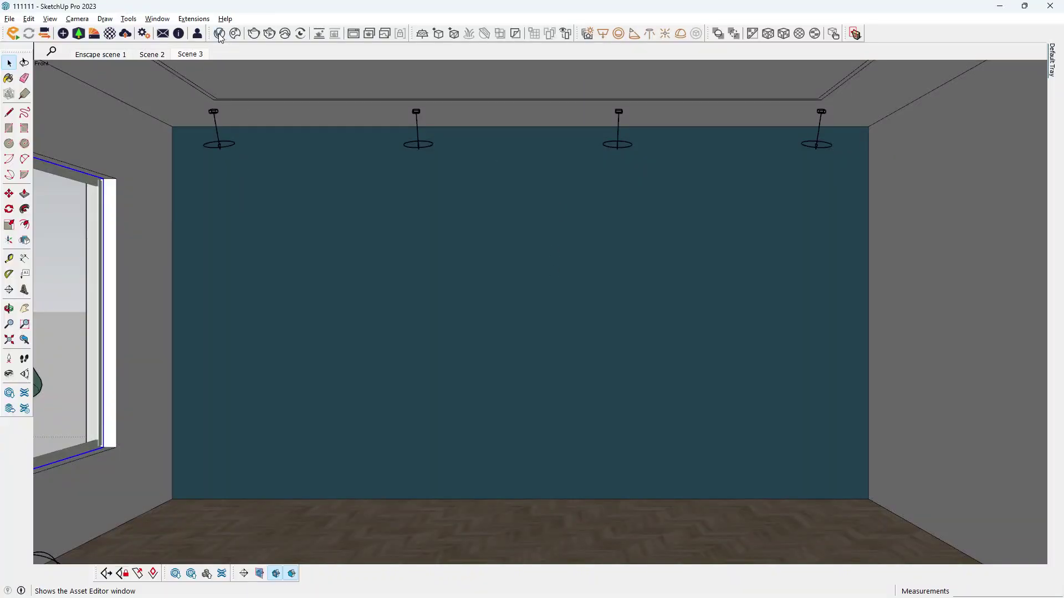
pyautogui.click(220, 35)
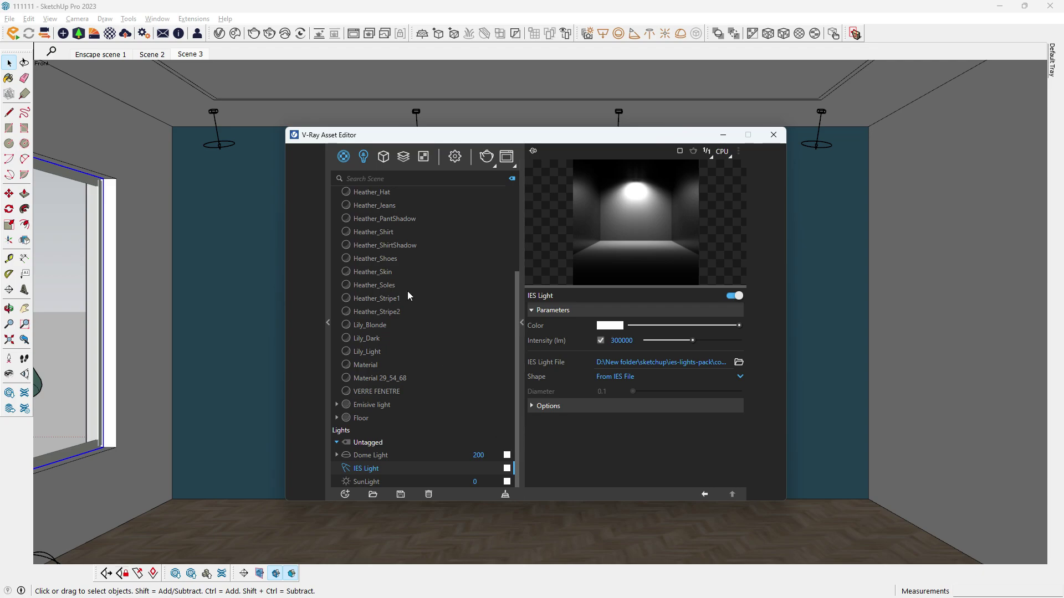
# - Sample the back wall's Material 29_54_68 with the Paint Bucket and open it as a V-Ray material
pyautogui.click(343, 156)
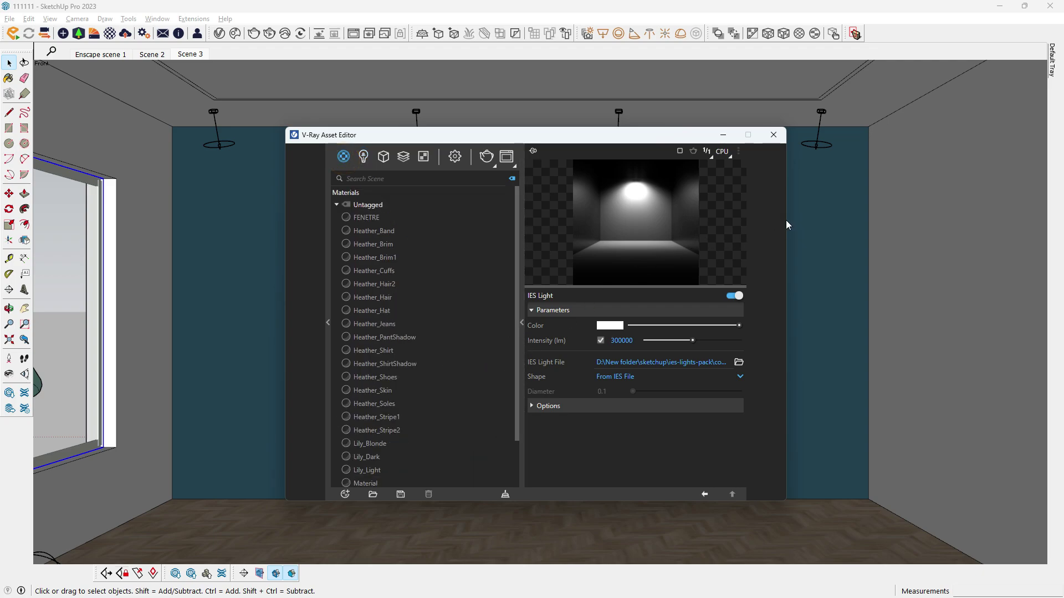
pyautogui.click(812, 258)
pyautogui.press('b')
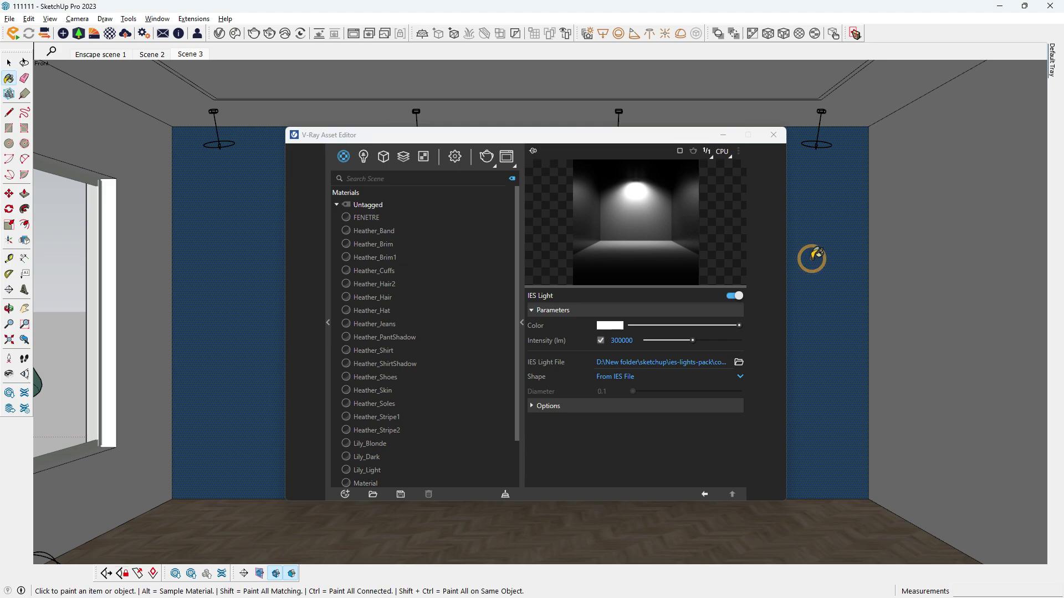
pyautogui.keyDown('alt'); pyautogui.click(813, 258); pyautogui.keyUp('alt')
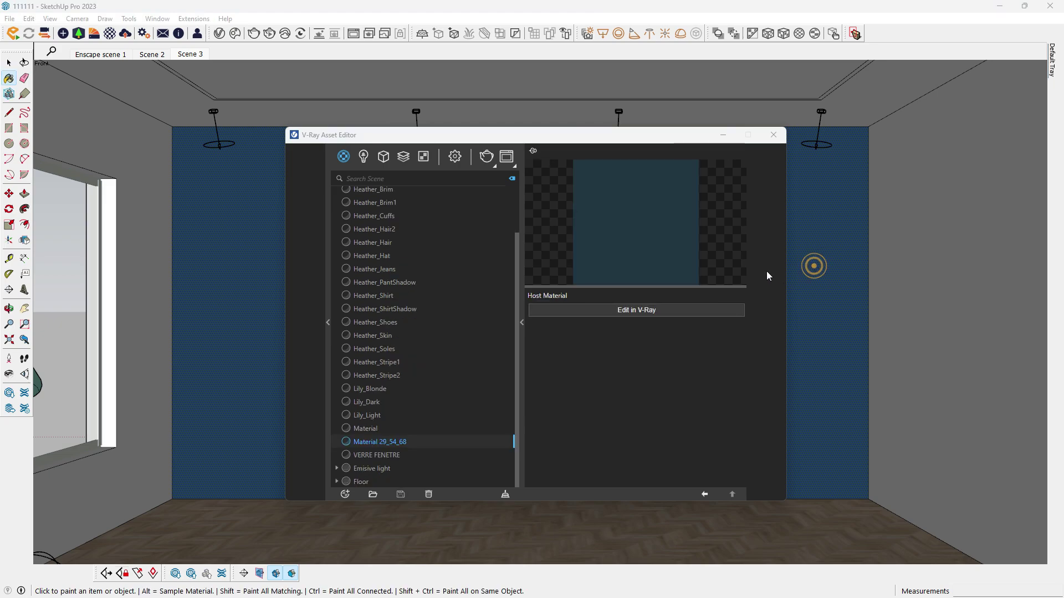
pyautogui.click(626, 308)
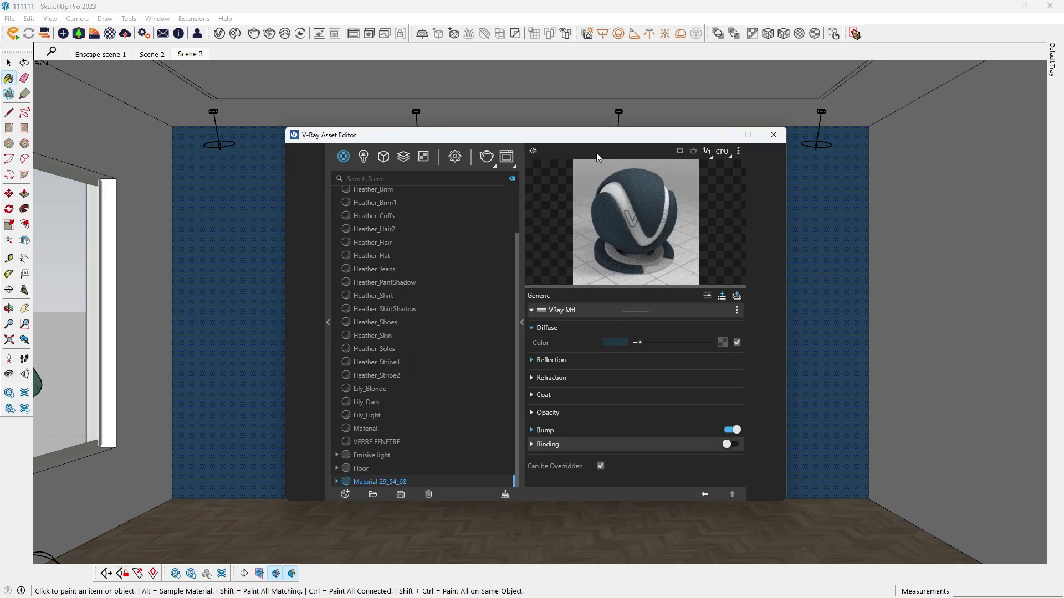
pyautogui.moveTo(593, 141); pyautogui.dragTo(316, 145)
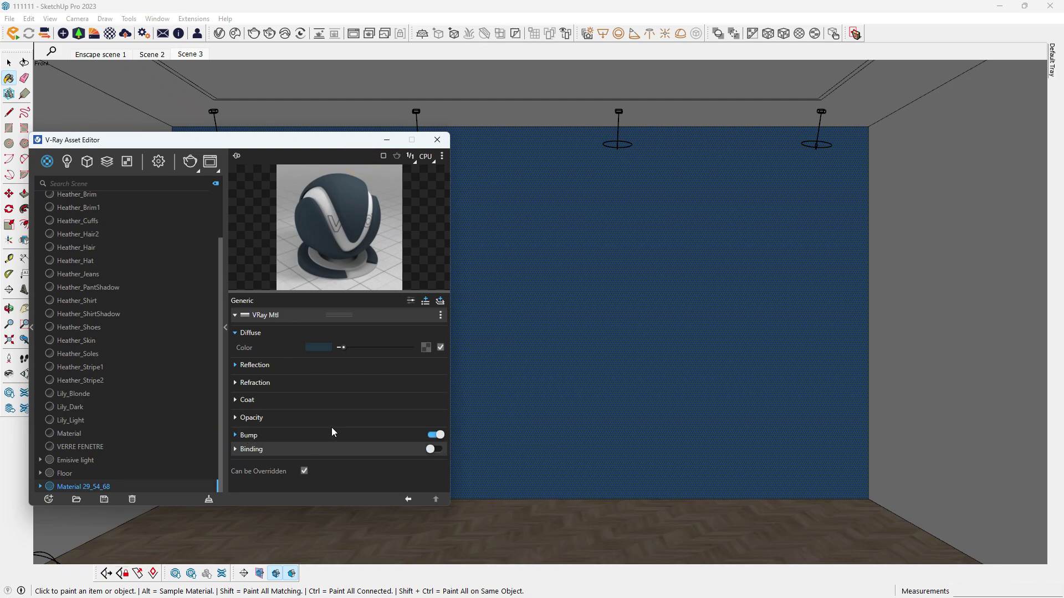
pyautogui.moveTo(354, 441)
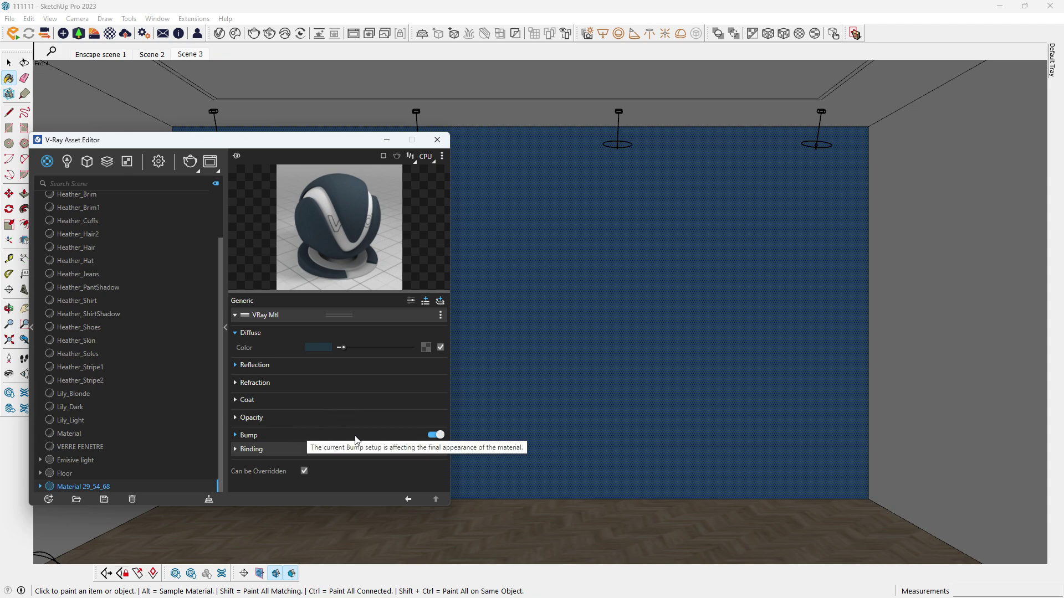
# - Swap the wall's bump image for the first file in Desktop > New folder (4) > Bumpmap
pyautogui.click(385, 435)
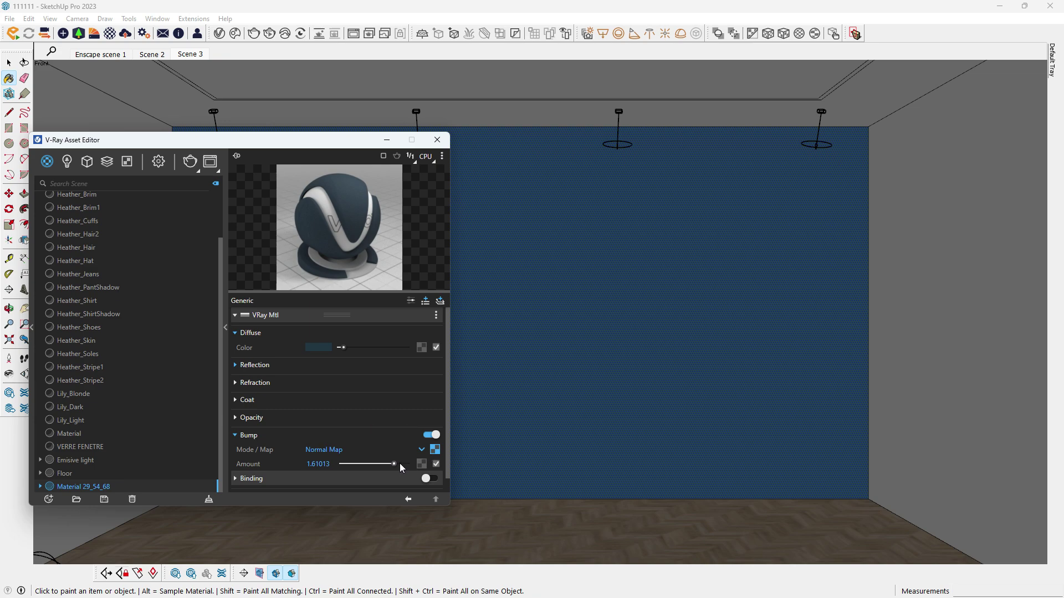
pyautogui.click(435, 450)
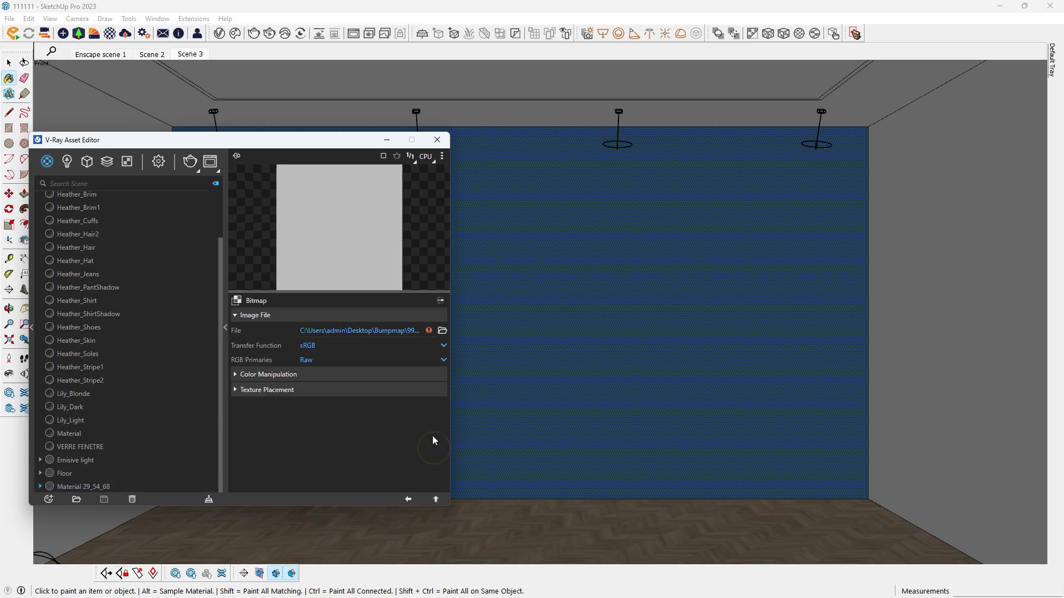
pyautogui.click(442, 331)
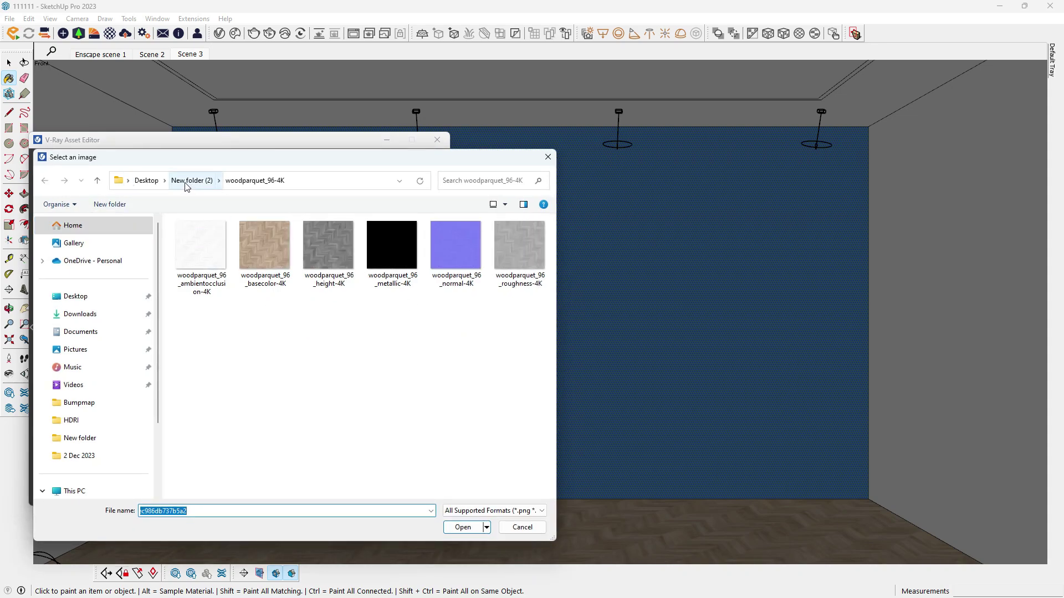
pyautogui.click(79, 403)
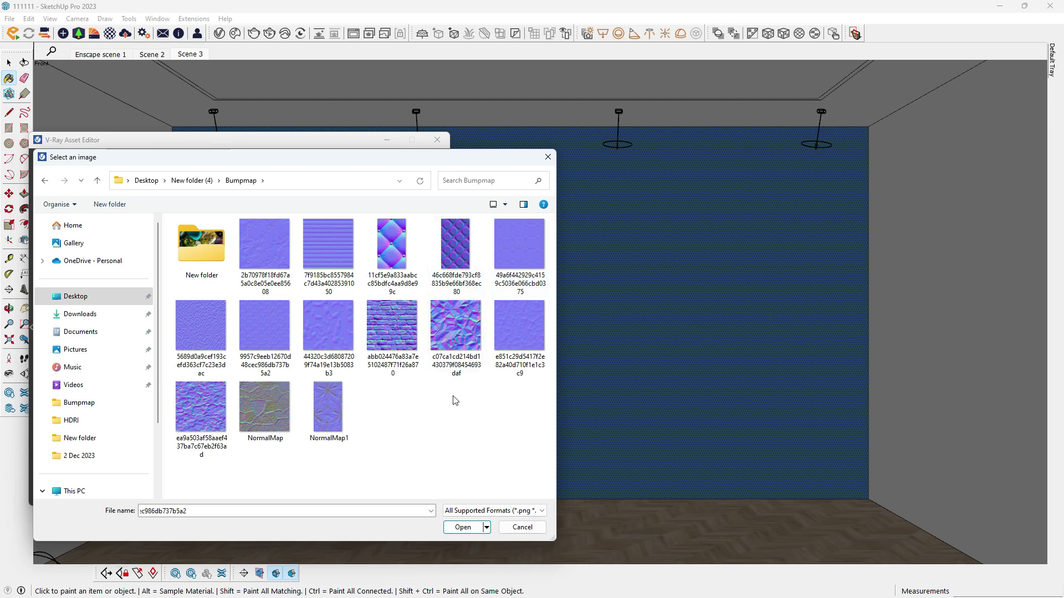
pyautogui.click(266, 246)
pyautogui.click(474, 529)
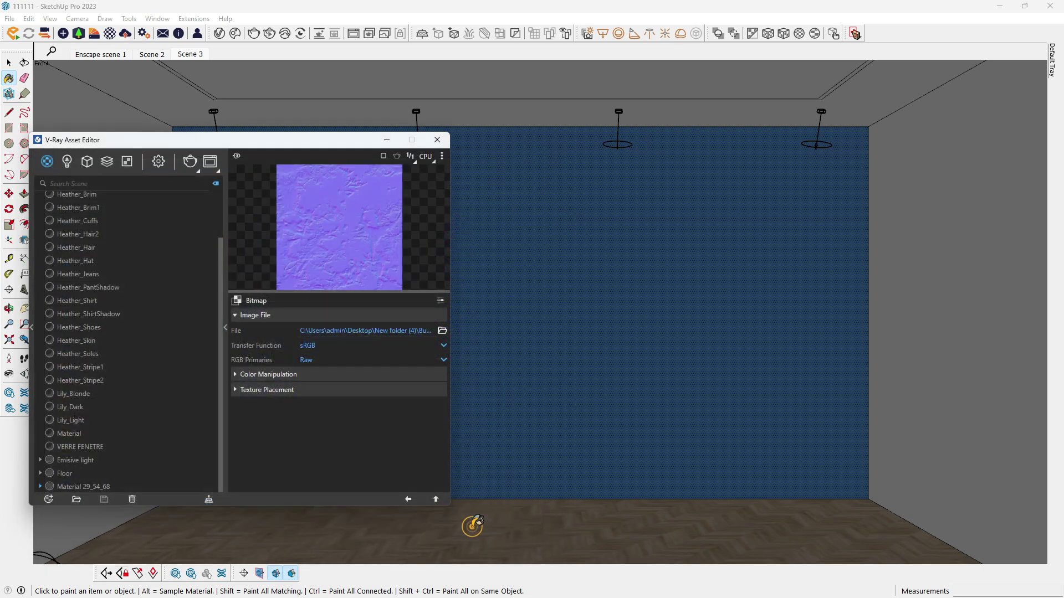
pyautogui.click(406, 499)
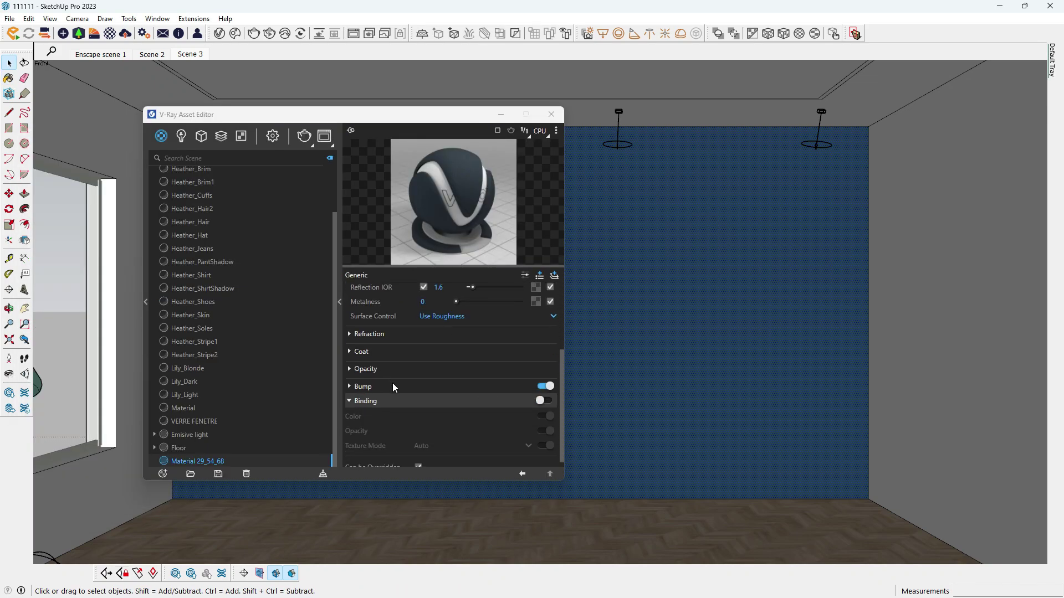
# - Collapse the Diffuse, Reflection and Binding sections and expand the wall's Bump settings
pyautogui.scroll(3, 387, 355)
pyautogui.click(349, 307)
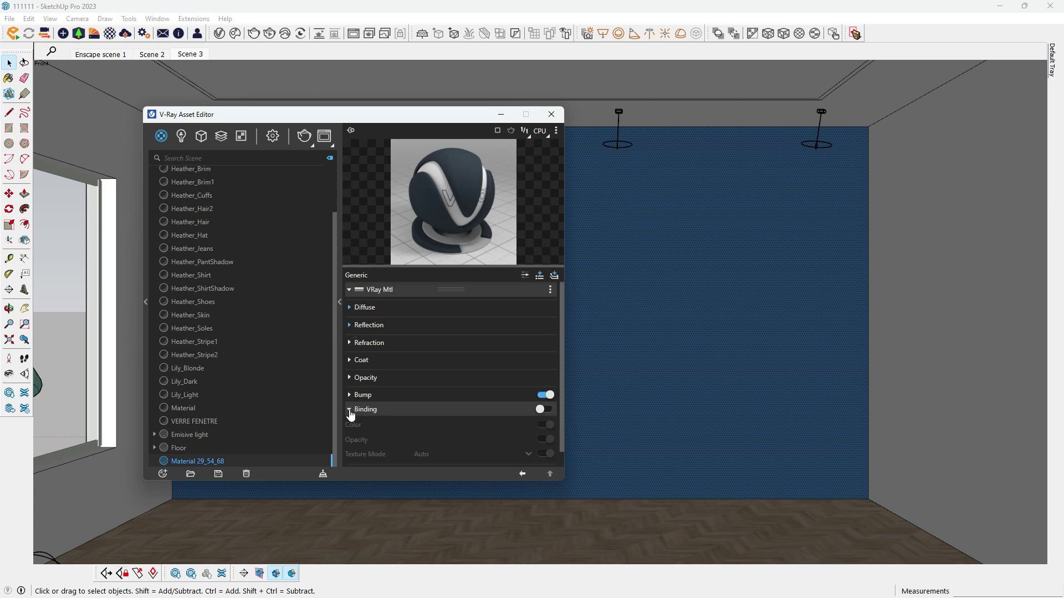
pyautogui.click(349, 409)
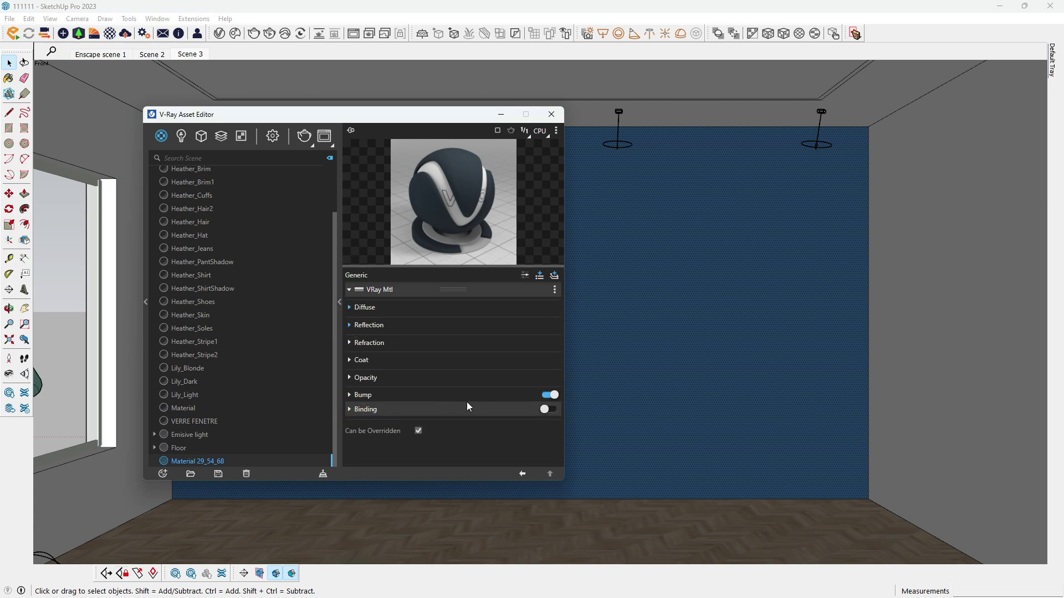
pyautogui.click(537, 395)
pyautogui.click(532, 398)
pyautogui.click(539, 397)
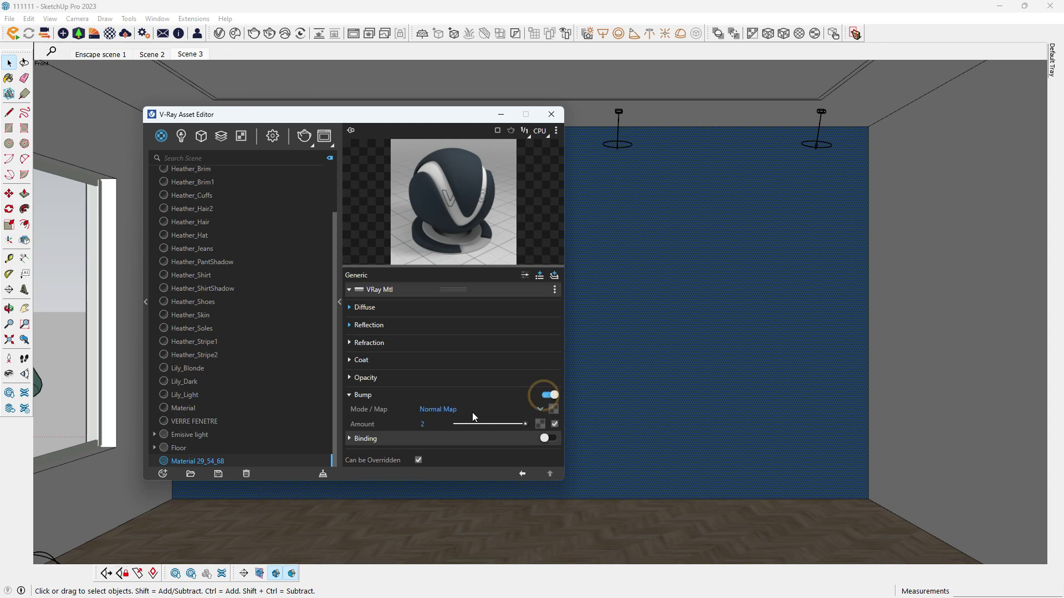
# - Toggle the bump mode to Bump Map and back to Normal Map, then show the slot's texture types
pyautogui.click(481, 406)
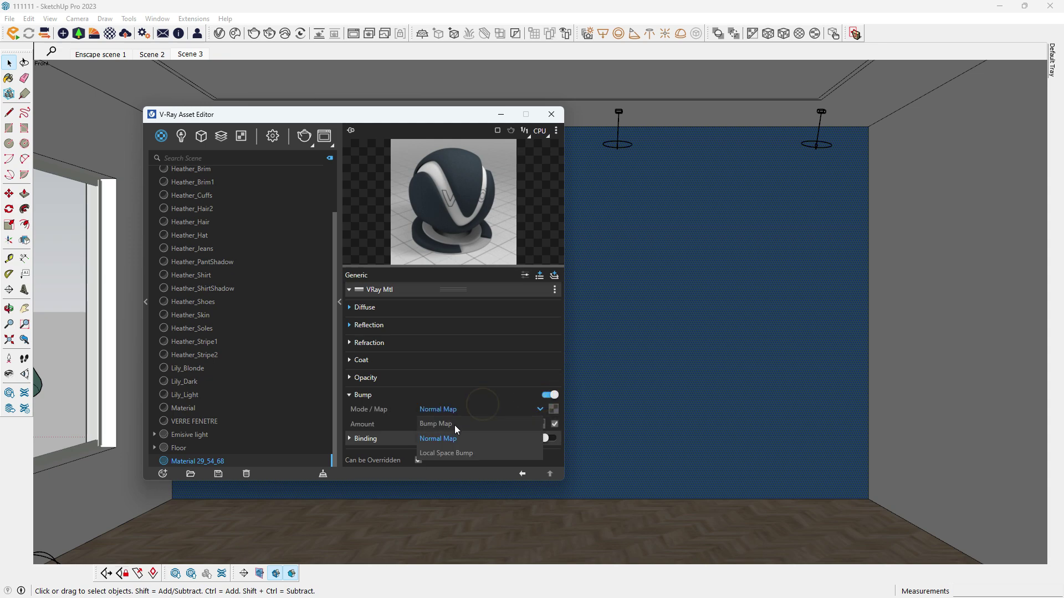
pyautogui.click(454, 425)
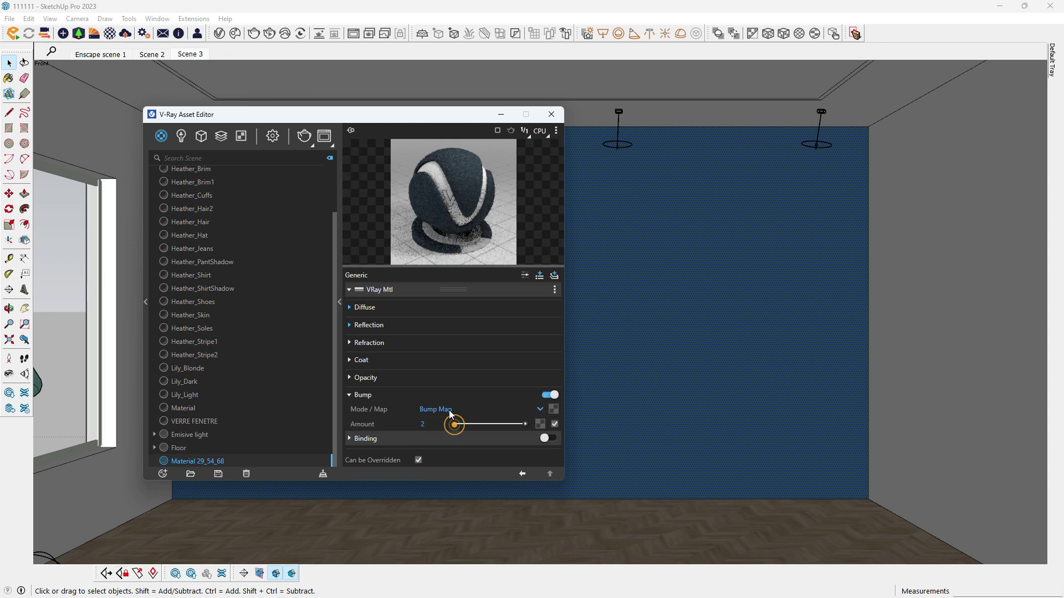
pyautogui.click(541, 409)
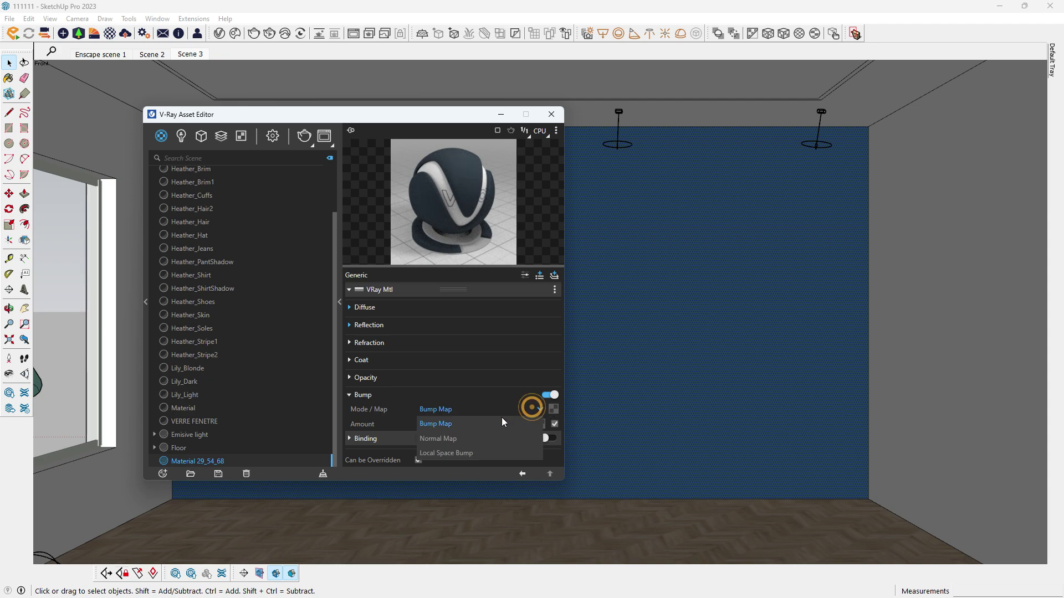
pyautogui.click(477, 433)
pyautogui.click(553, 409)
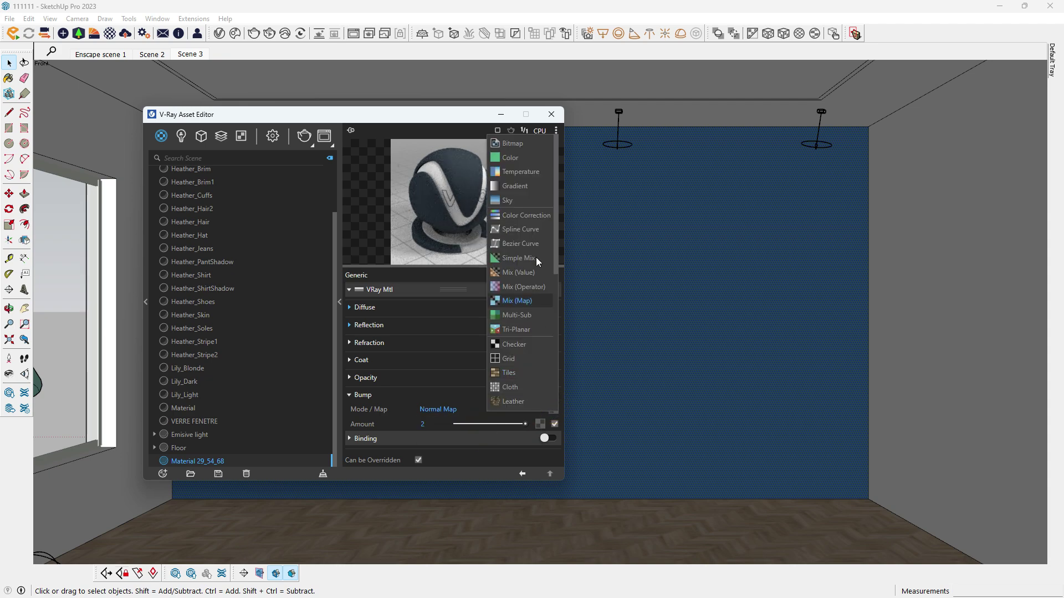
# - Load 2b70978f… from the Bumpmap folder as a Bitmap bump texture and render the room
pyautogui.click(524, 142)
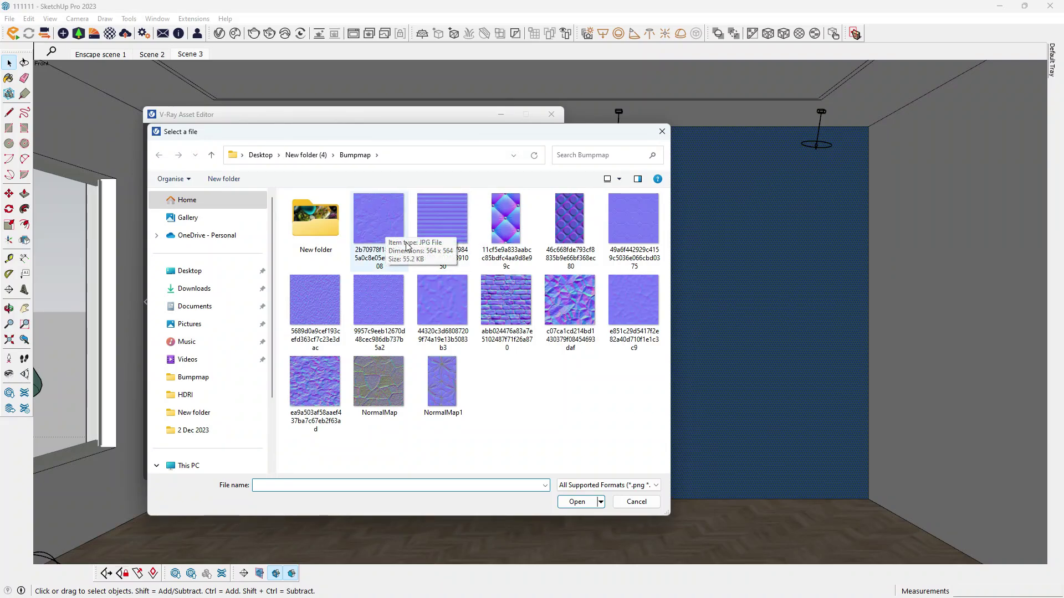
pyautogui.click(522, 403)
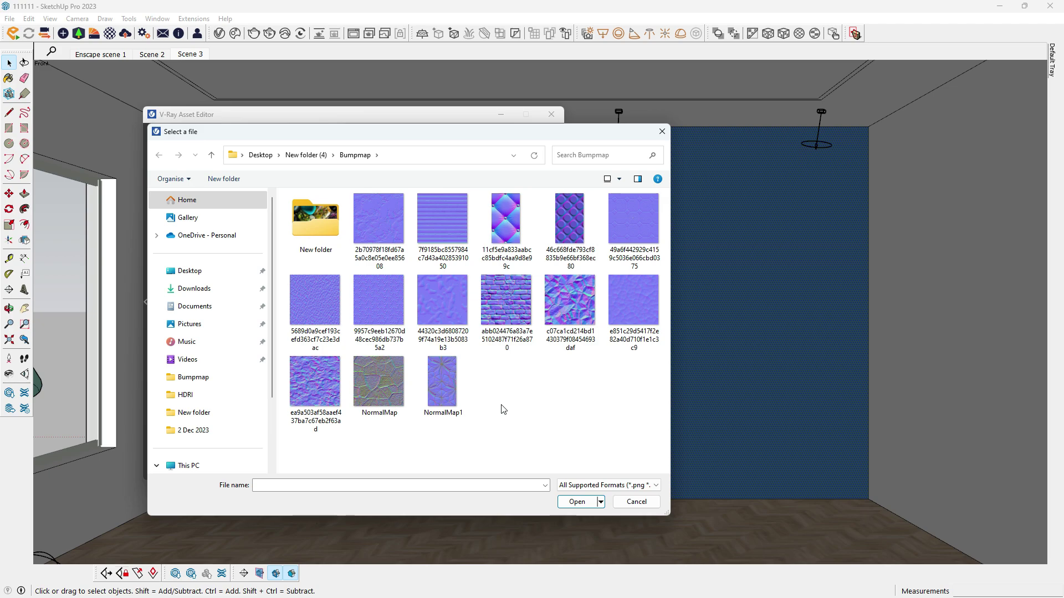
pyautogui.click(503, 409)
pyautogui.click(384, 217)
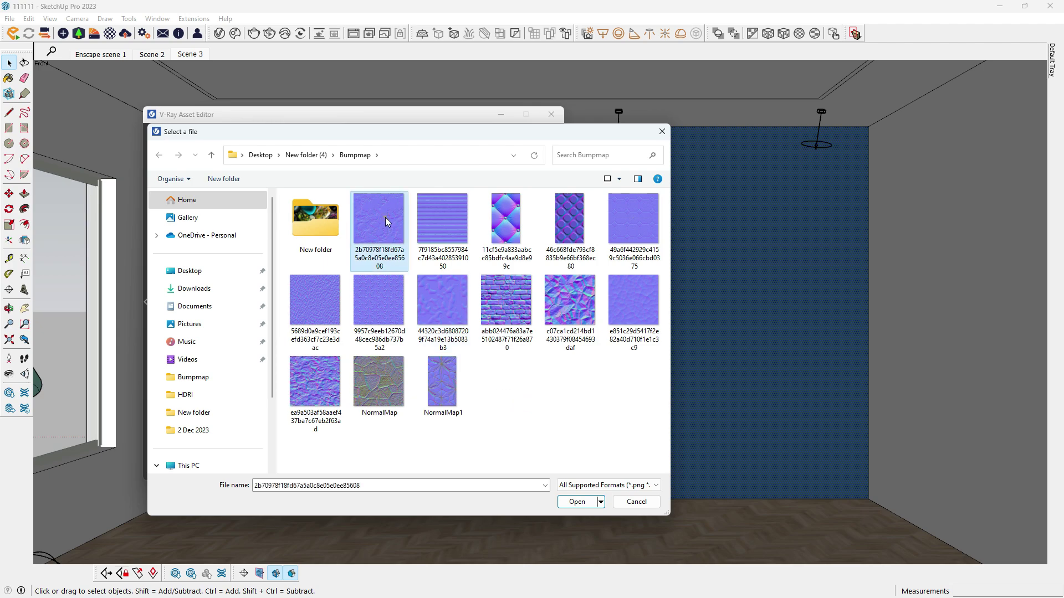
pyautogui.click(576, 501)
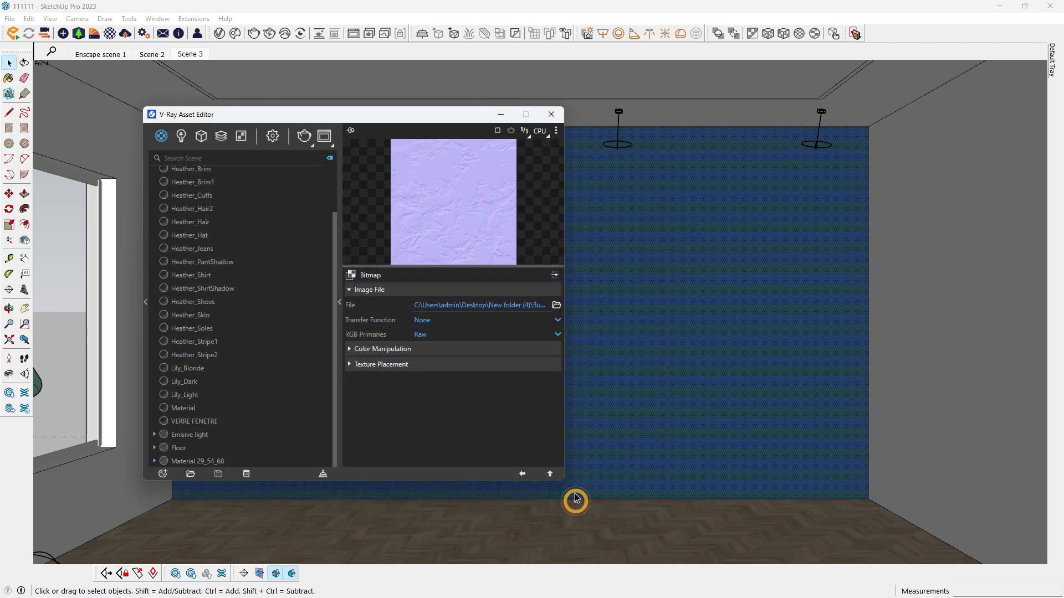
pyautogui.click(523, 474)
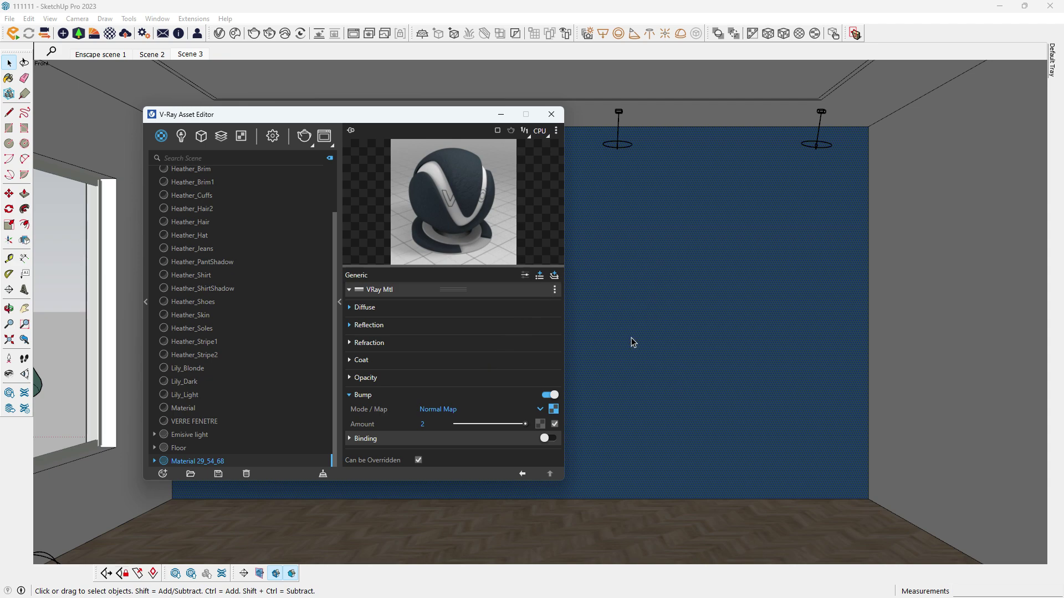
pyautogui.click(304, 136)
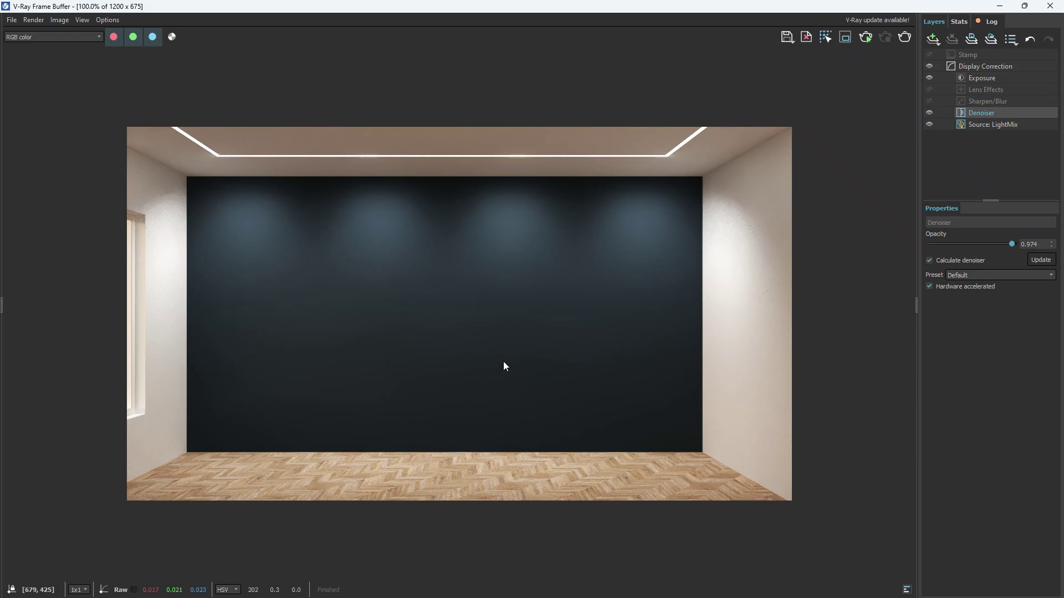
# - Zoom the render to 200–400%, pan over the smooth dark wall, then close the frame buffer
pyautogui.scroll(2, 503, 351)
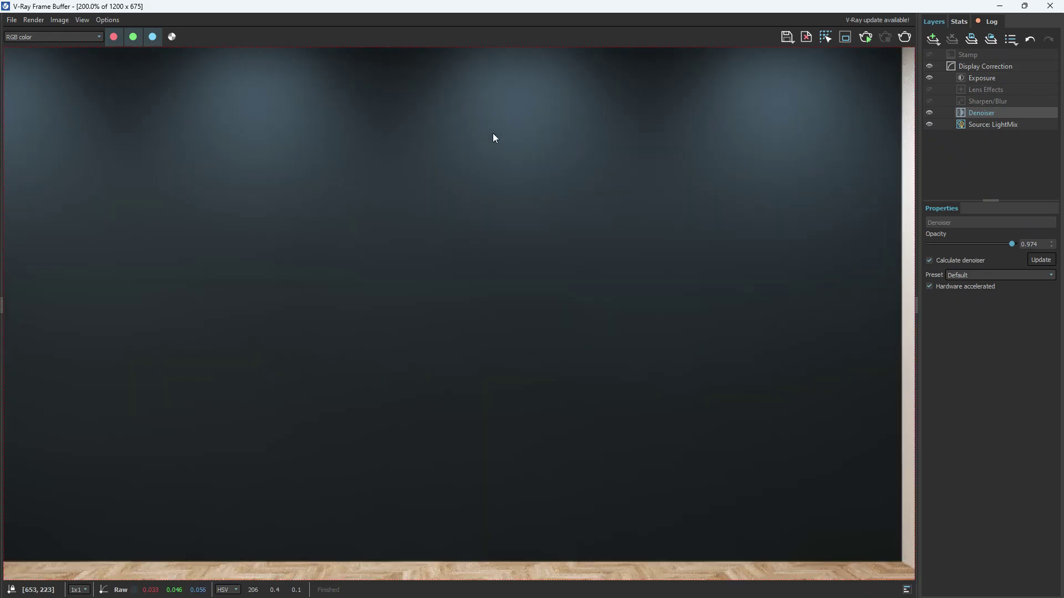
pyautogui.scroll(1, 505, 108)
pyautogui.scroll(1, 504, 107)
pyautogui.moveTo(504, 108); pyautogui.dragTo(494, 273, button='middle')
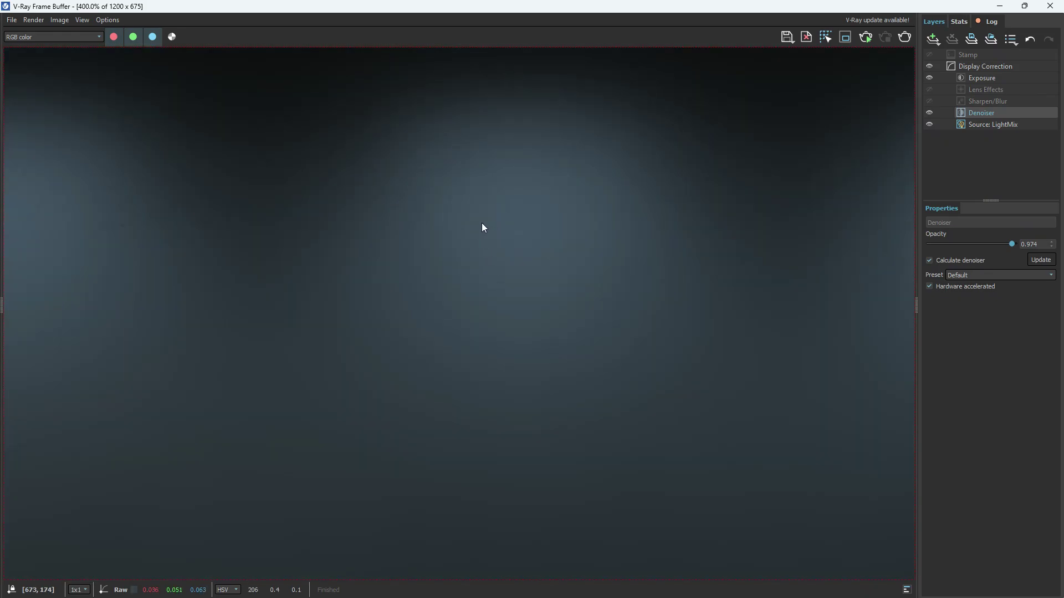
pyautogui.scroll(-2, 479, 238)
pyautogui.scroll(2, 367, 219)
pyautogui.scroll(-1, 367, 228)
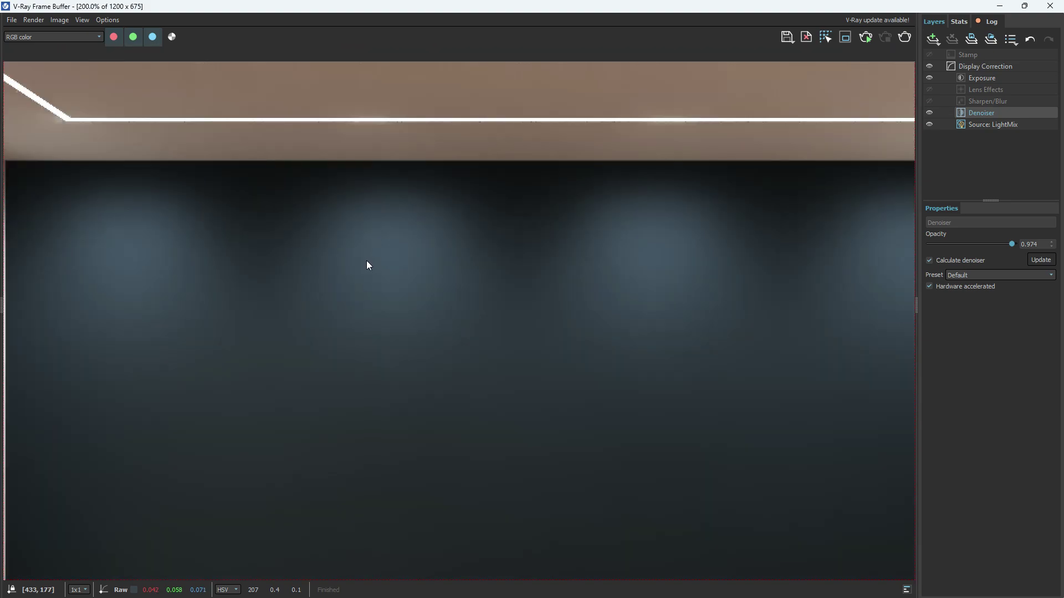
pyautogui.click(1049, 7)
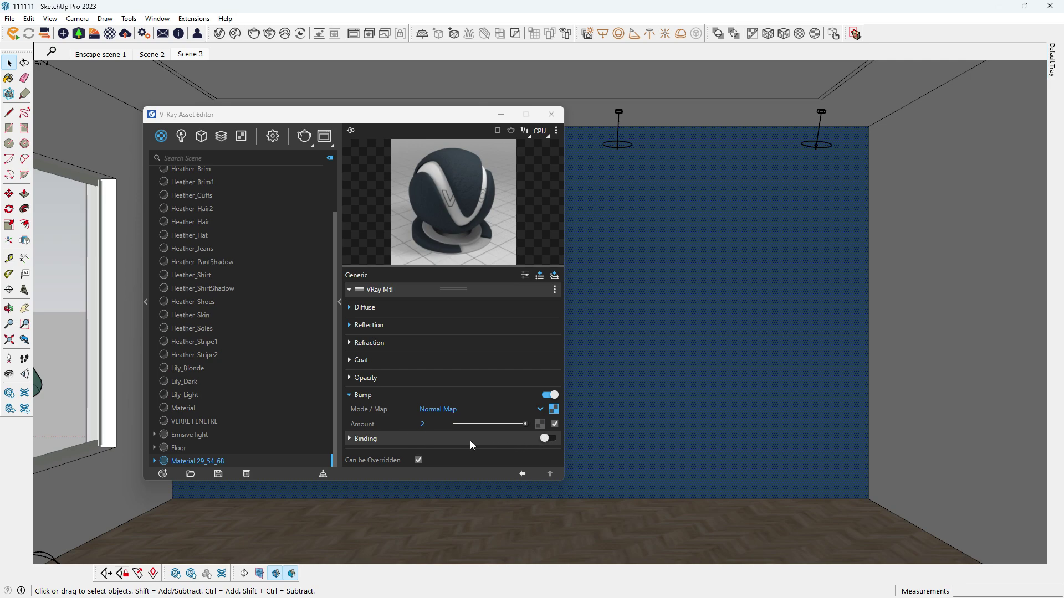
# - Switch on the wall material's Binding and set its Texture Mode to Texture Helper
pyautogui.click(544, 439)
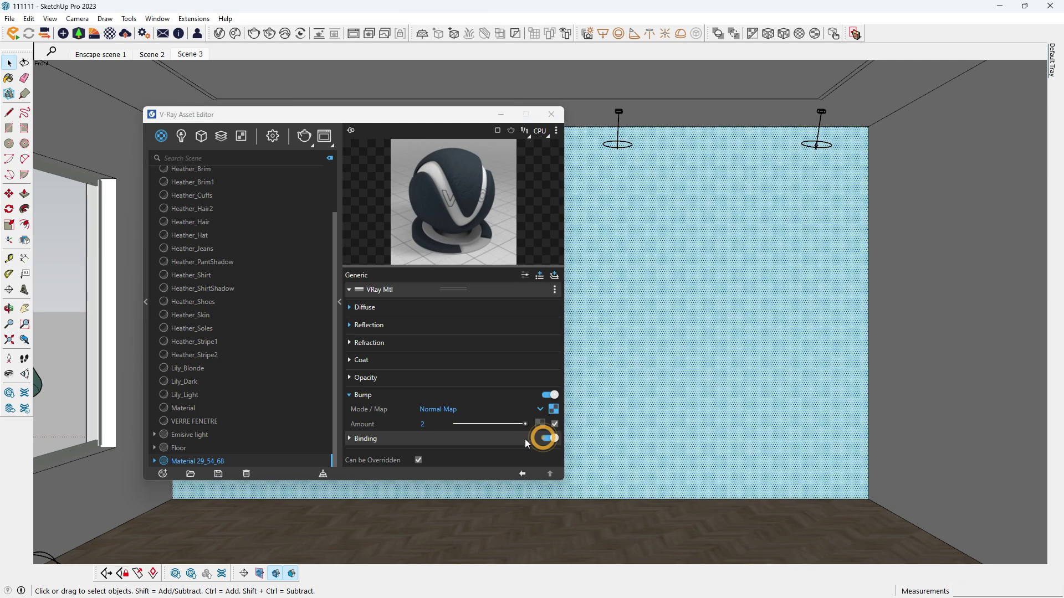
pyautogui.moveTo(504, 115); pyautogui.dragTo(382, 115)
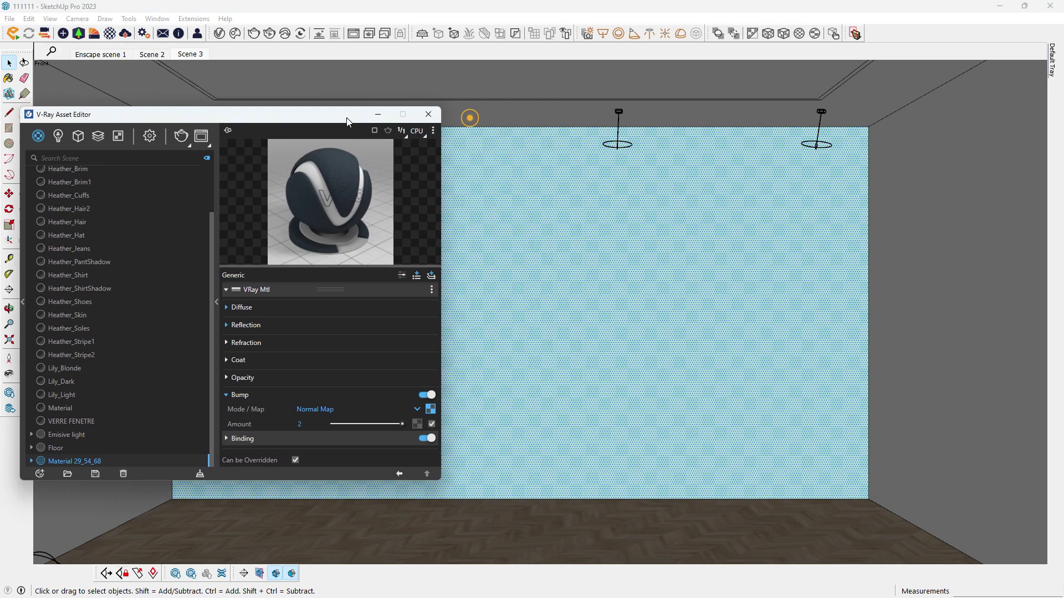
pyautogui.click(390, 439)
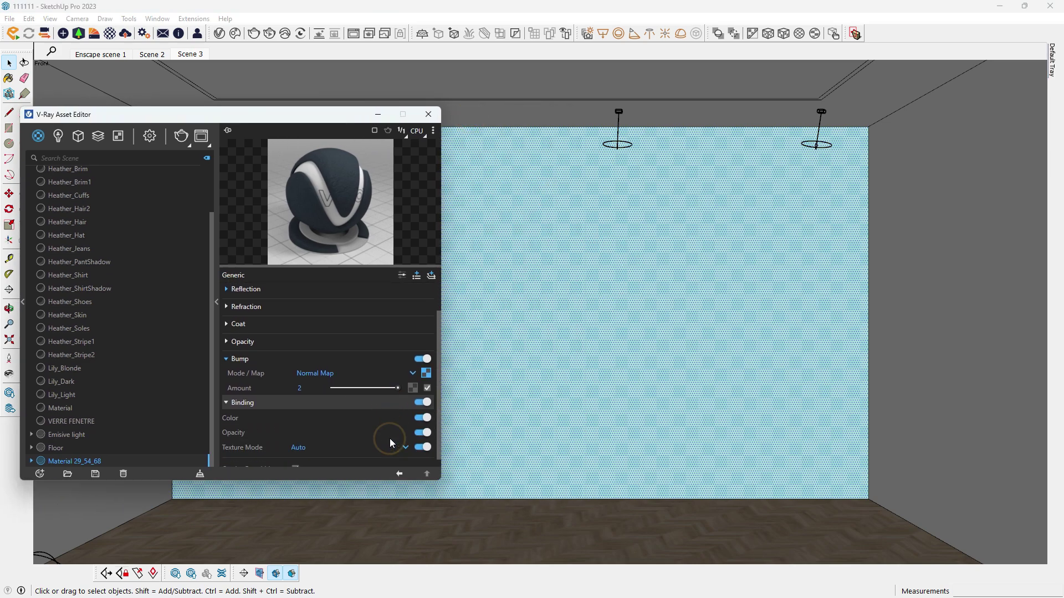
pyautogui.click(239, 394)
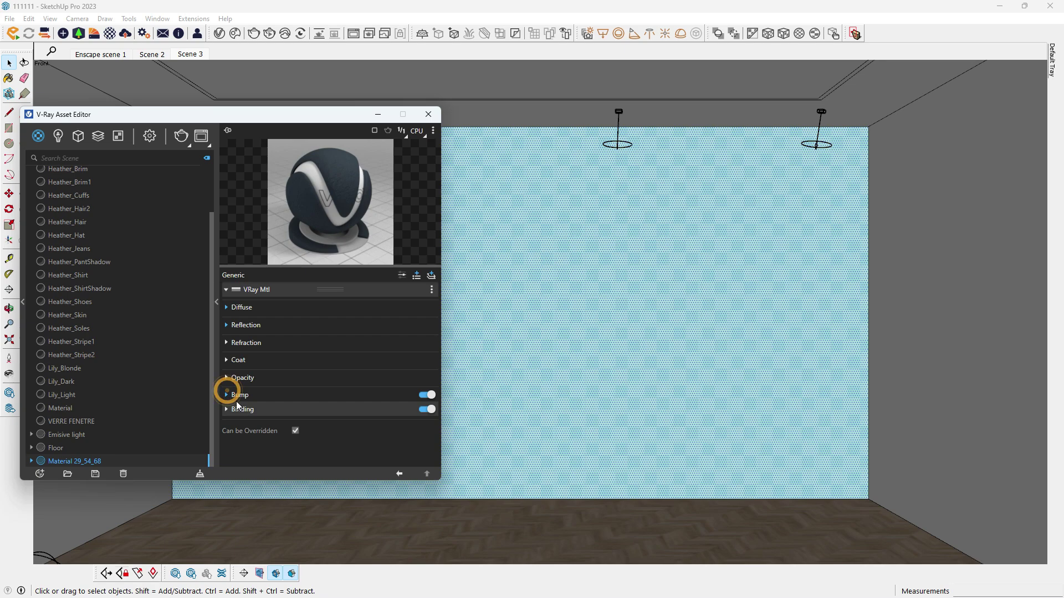
pyautogui.click(228, 410)
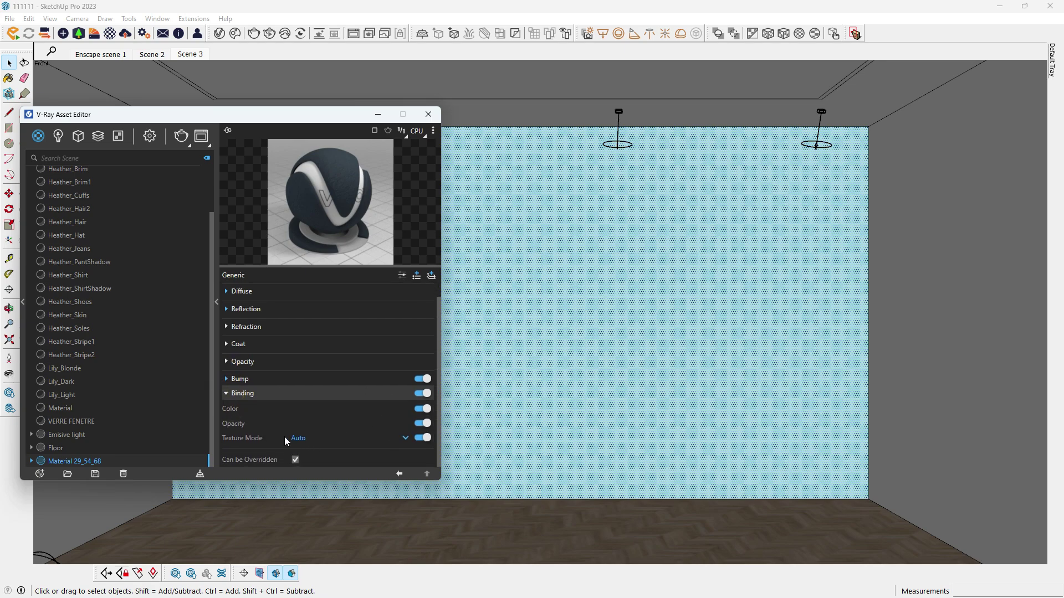
pyautogui.click(326, 409)
pyautogui.click(239, 393)
# - Set the wall's helper texture width to 2' and return to the Scene 3 view
pyautogui.moveTo(357, 107); pyautogui.dragTo(342, 112)
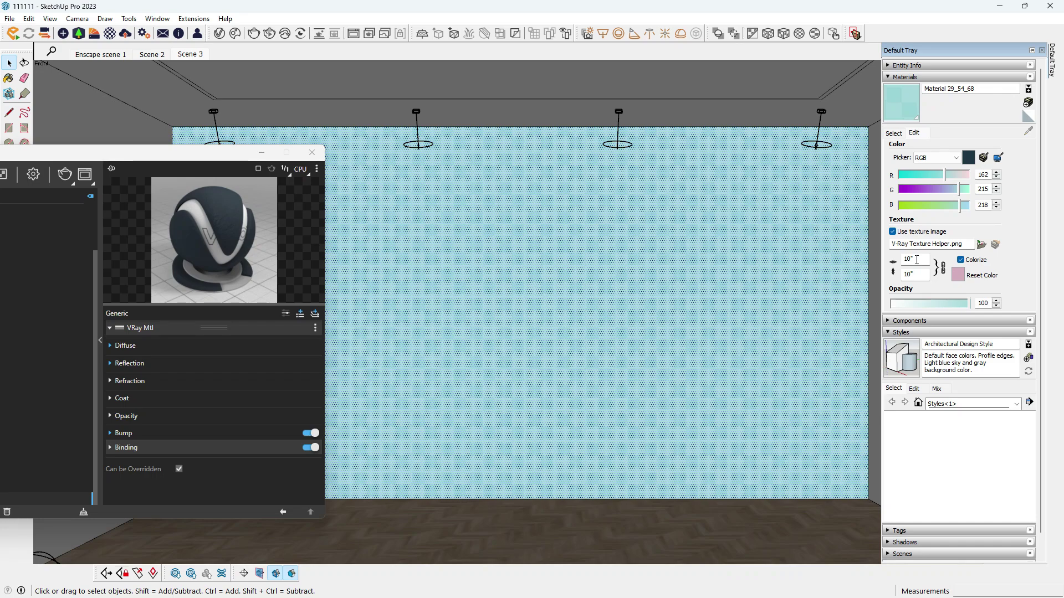
pyautogui.moveTo(917, 260); pyautogui.dragTo(900, 264)
pyautogui.write("2'")
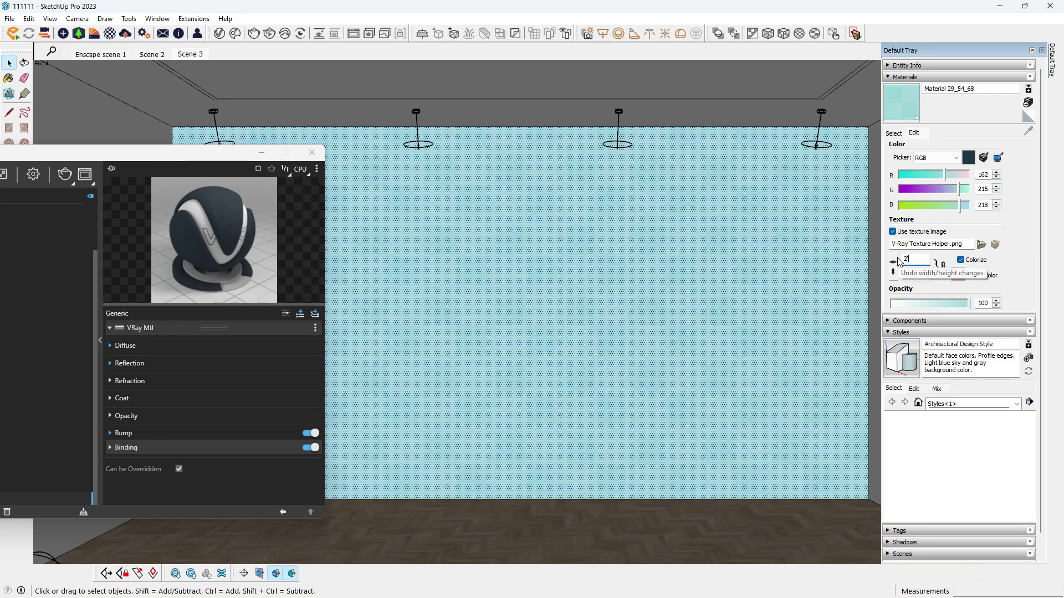
pyautogui.moveTo(688, 289); pyautogui.dragTo(606, 273, button='middle')
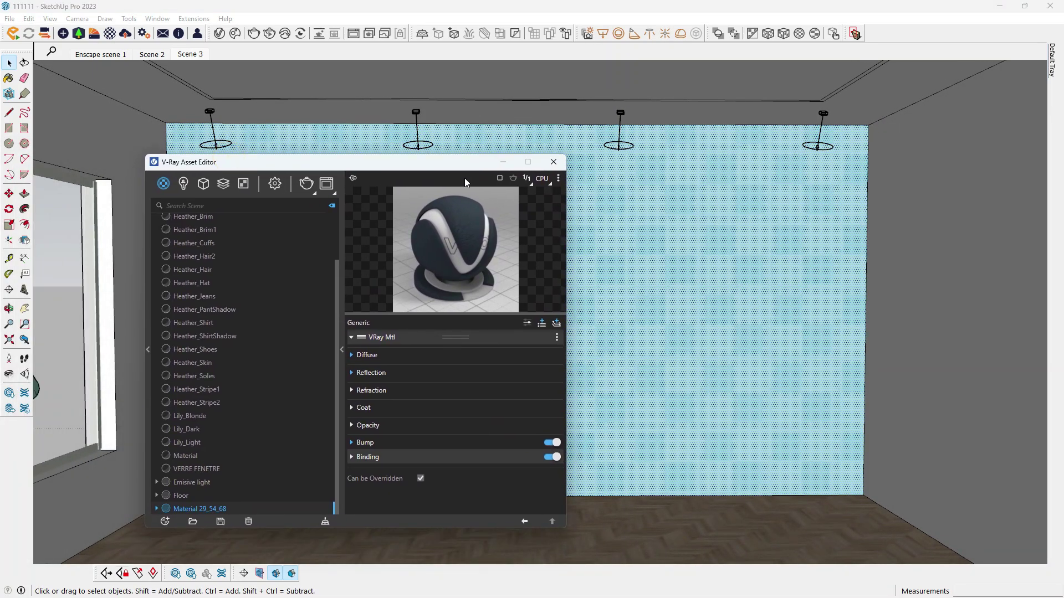
pyautogui.moveTo(408, 161)
pyautogui.mouseDown()
pyautogui.moveTo(458, 162)
pyautogui.moveTo(215, 228)
pyautogui.mouseUp()
pyautogui.click(191, 56)
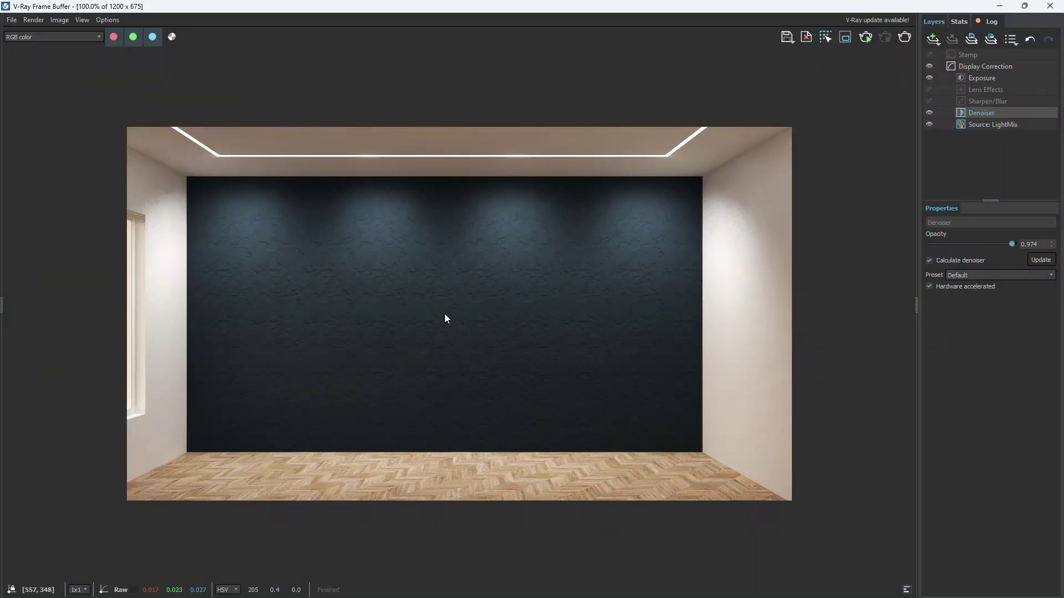
# - Zoom in and out of the frame buffer to inspect the wall's crinkled bump relief
pyautogui.scroll(2, 453, 299)
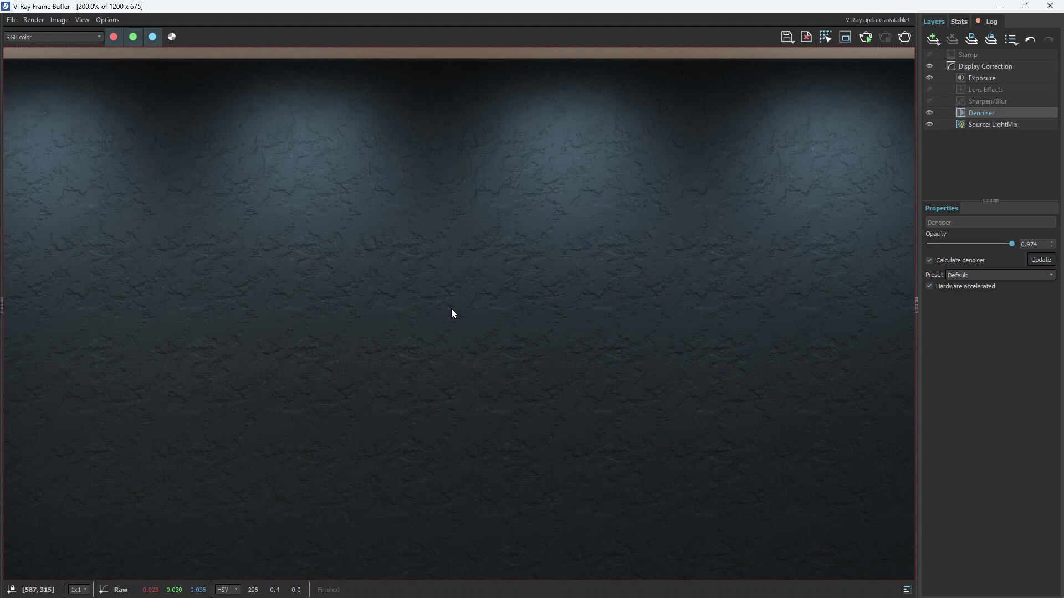
pyautogui.scroll(-2, 452, 314)
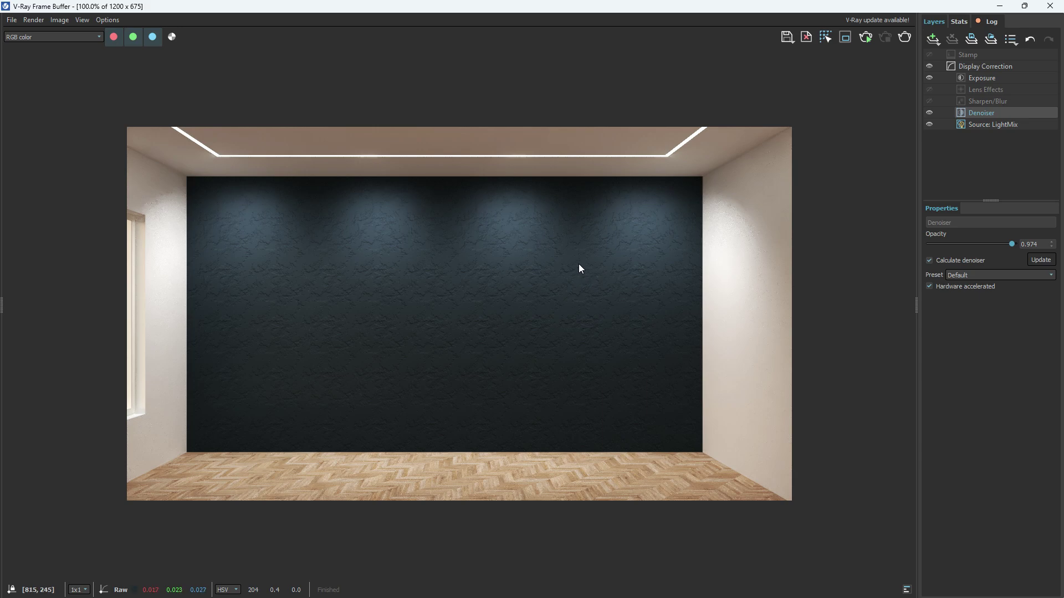
# - Close the render and expand the wall material's Bump normal-map image settings
pyautogui.click(1049, 7)
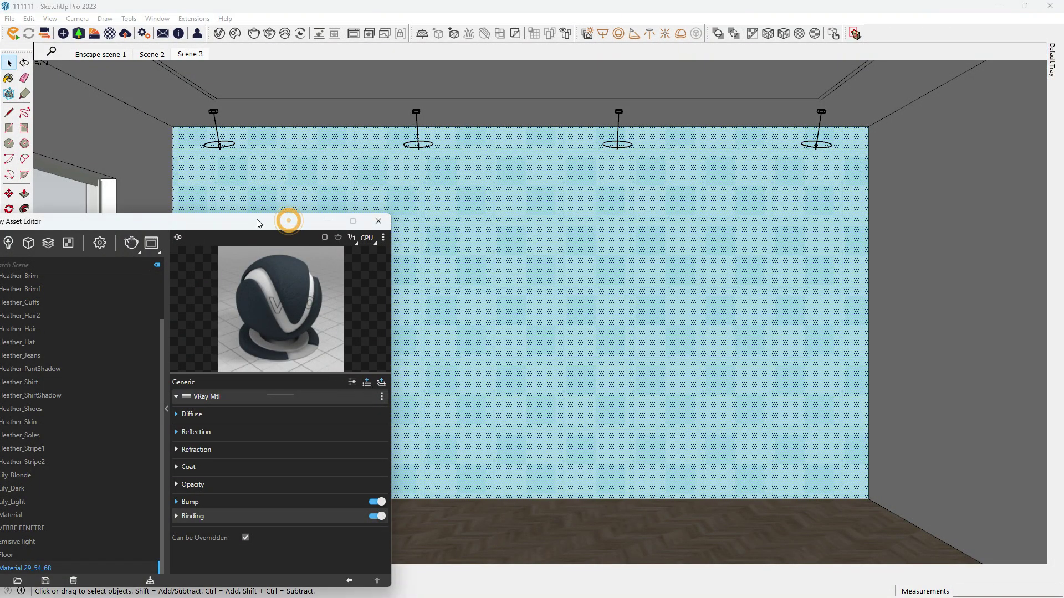
pyautogui.moveTo(285, 220); pyautogui.dragTo(280, 130)
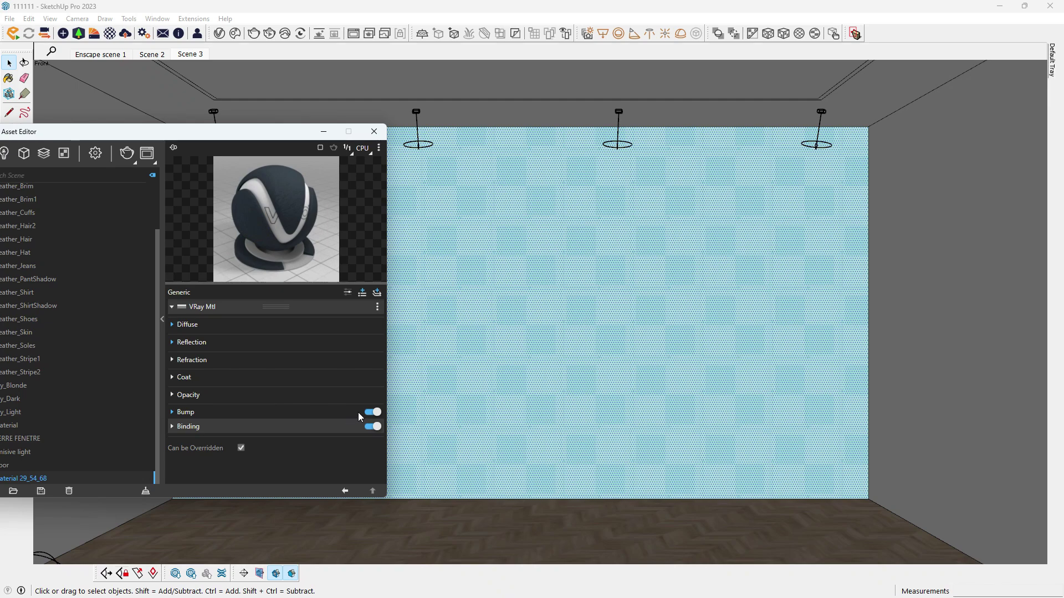
pyautogui.click(358, 411)
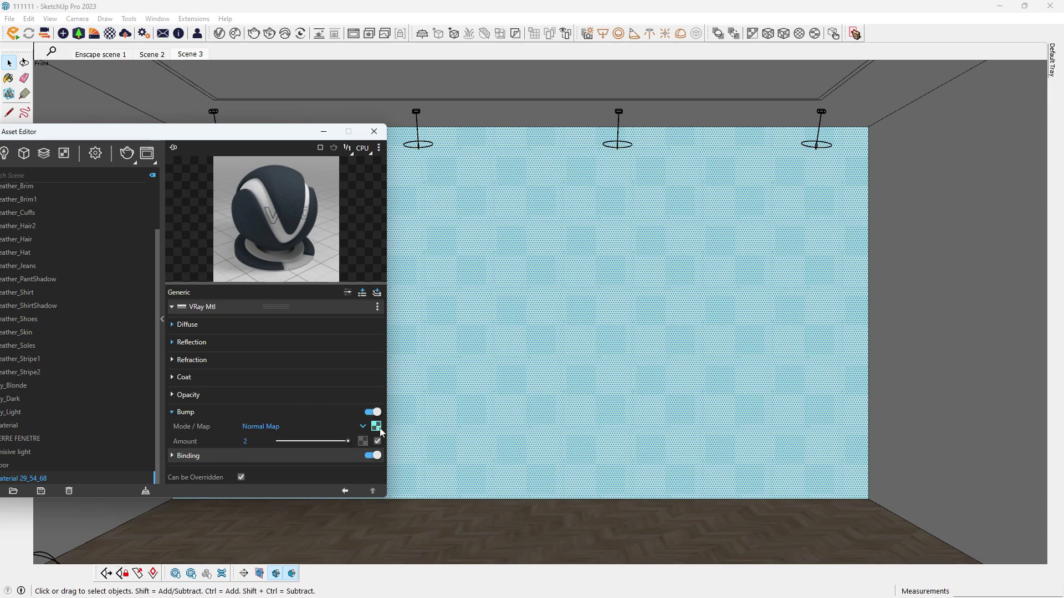
pyautogui.click(379, 427)
# - Load the quilted diamond image from Bumpmap as the normal map and re-render
pyautogui.click(380, 323)
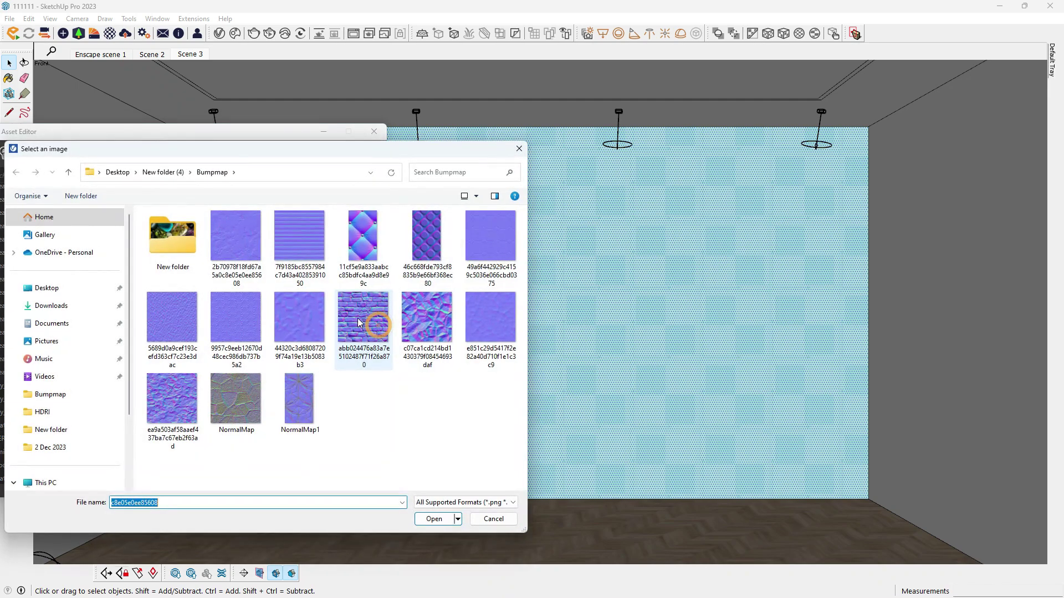
pyautogui.click(361, 248)
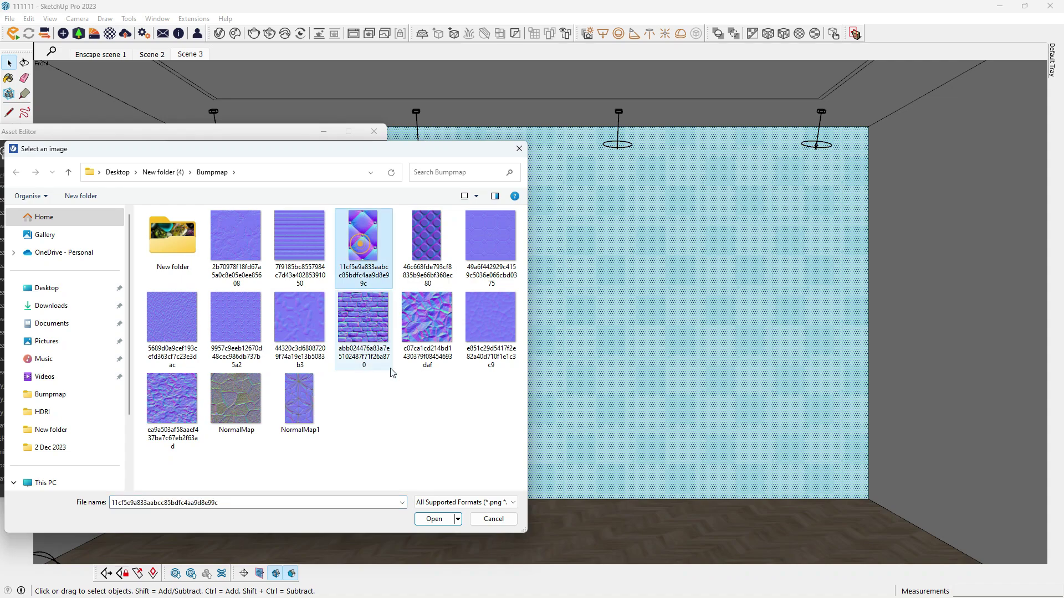
pyautogui.click(431, 519)
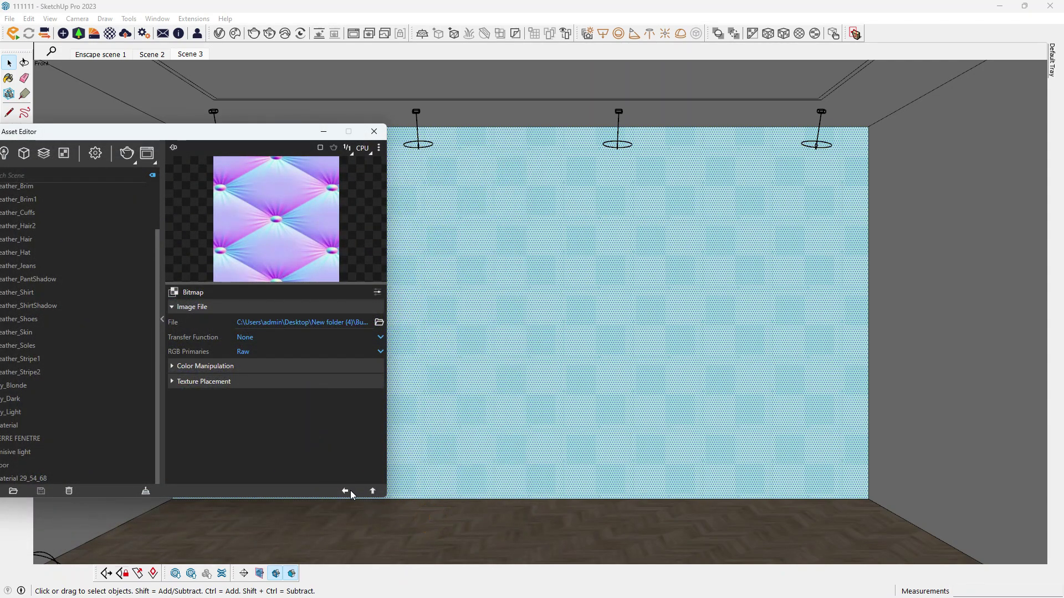
pyautogui.click(345, 489)
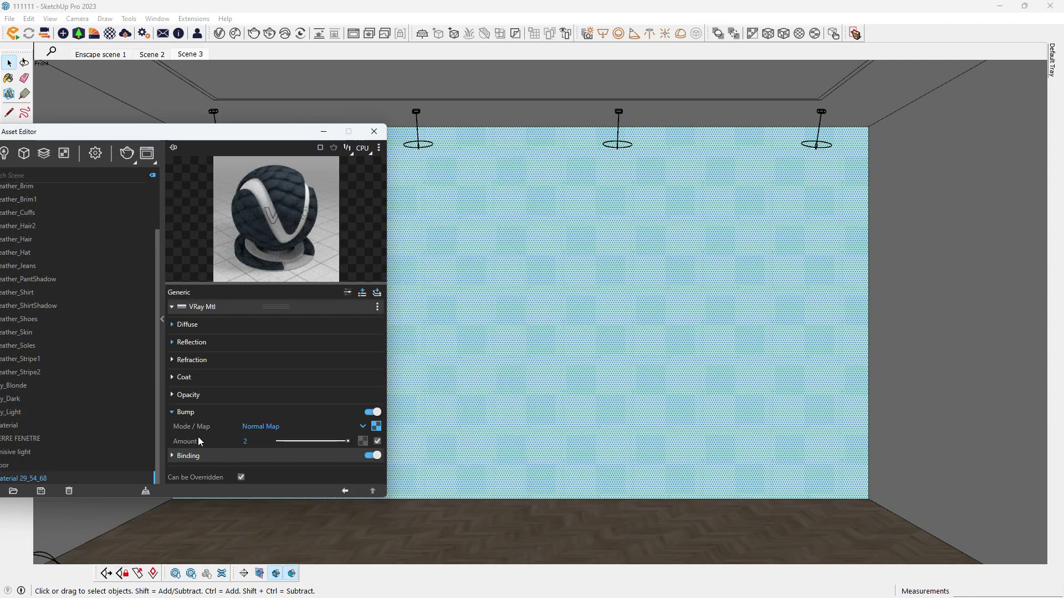
pyautogui.click(254, 34)
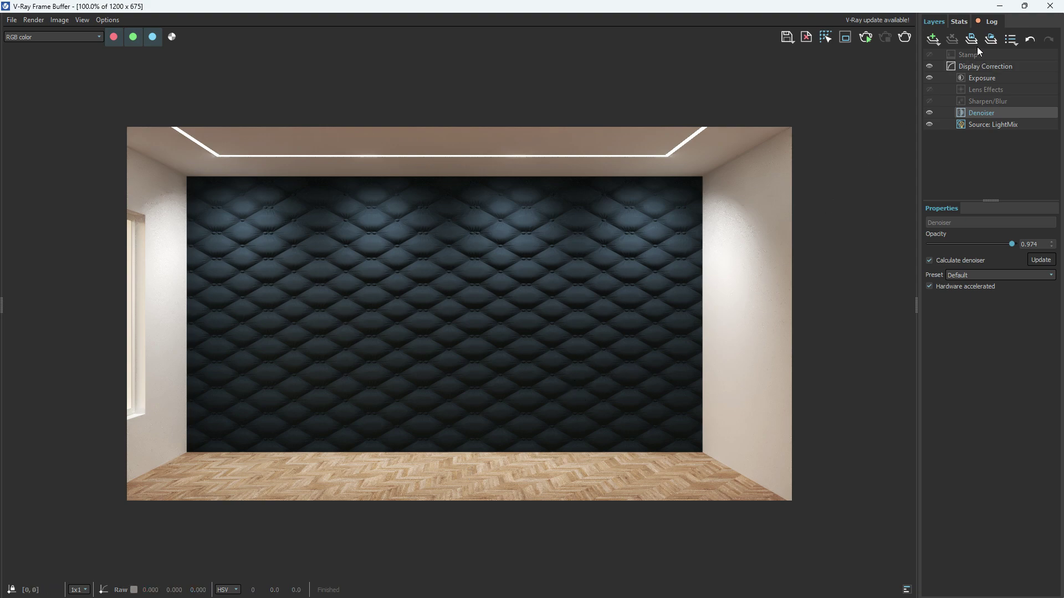
# - Close the quilted-wall render and open the normal map's image picker
pyautogui.click(1048, 7)
pyautogui.click(375, 327)
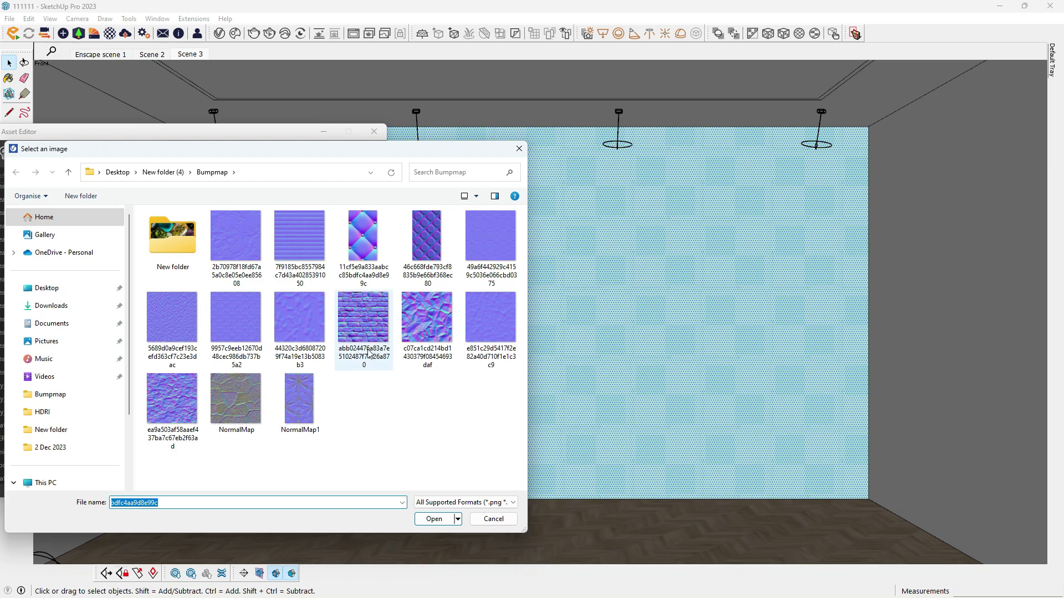
# - Load the brick image as the wall's normal map, render, and close the frame buffer
pyautogui.click(379, 312)
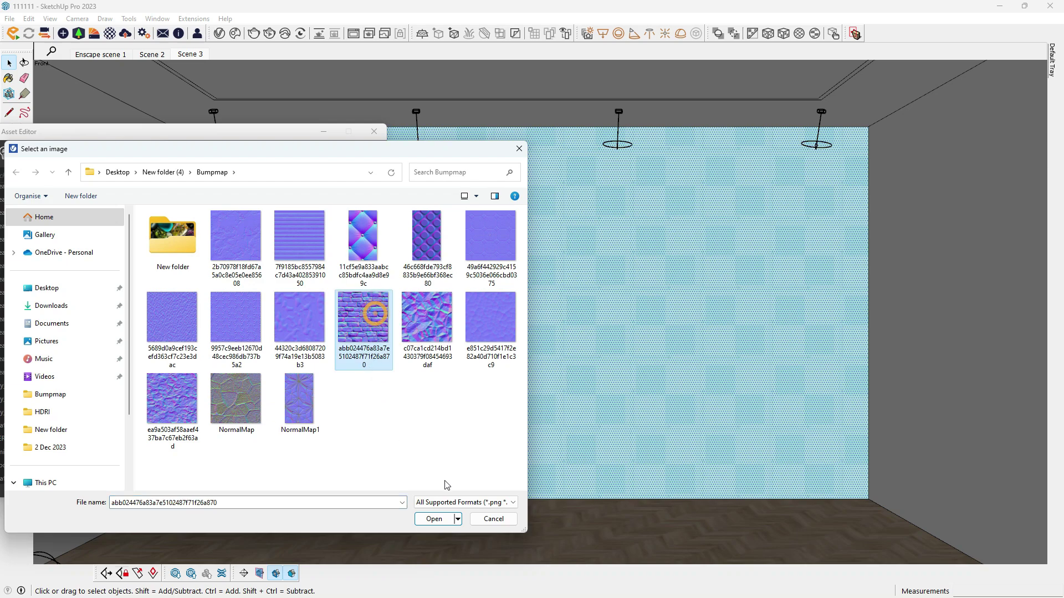
pyautogui.click(433, 519)
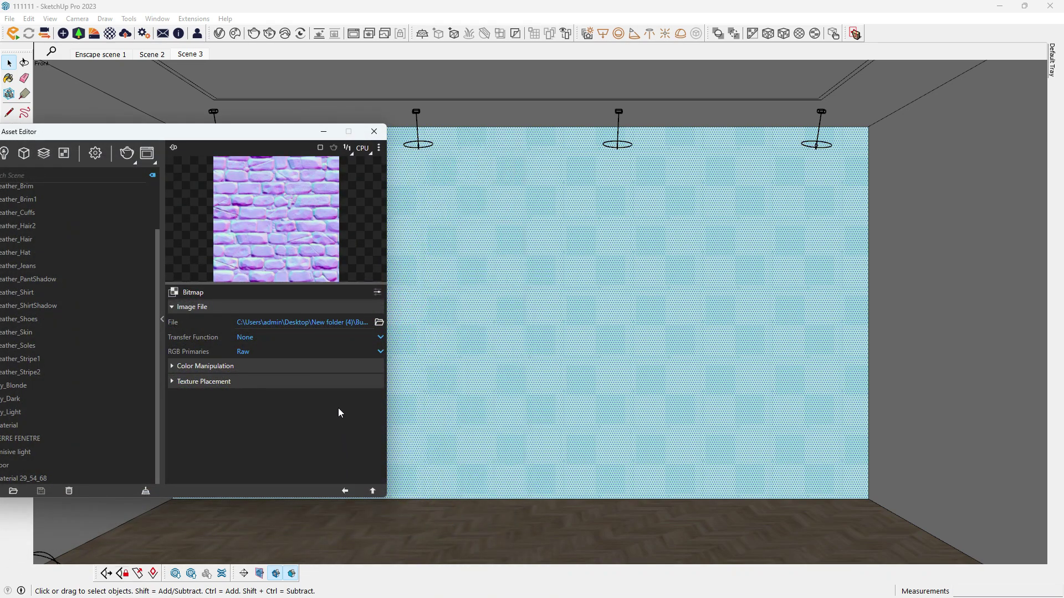
pyautogui.click(350, 490)
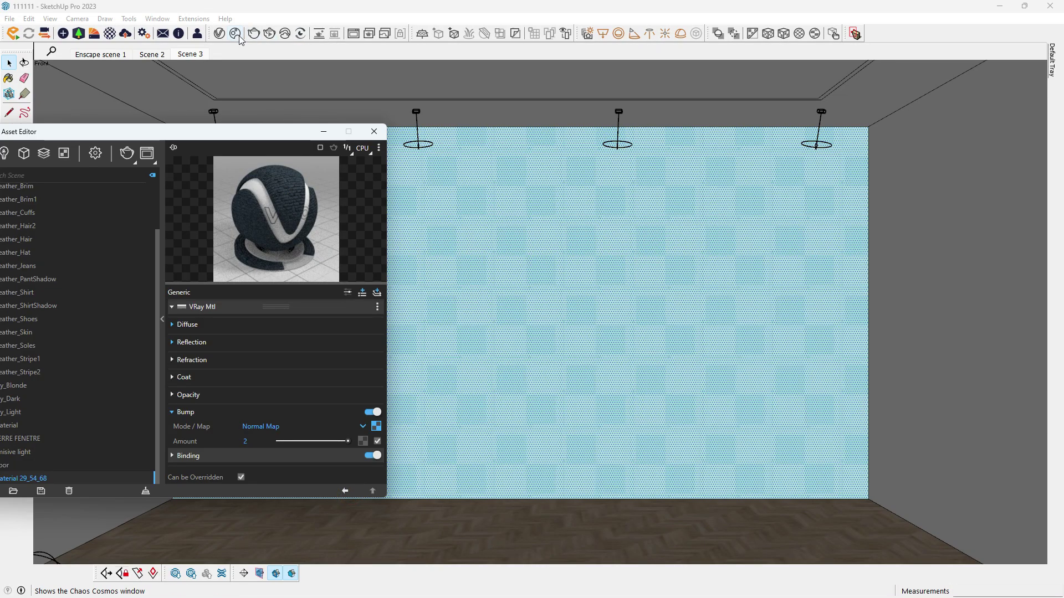
pyautogui.click(257, 31)
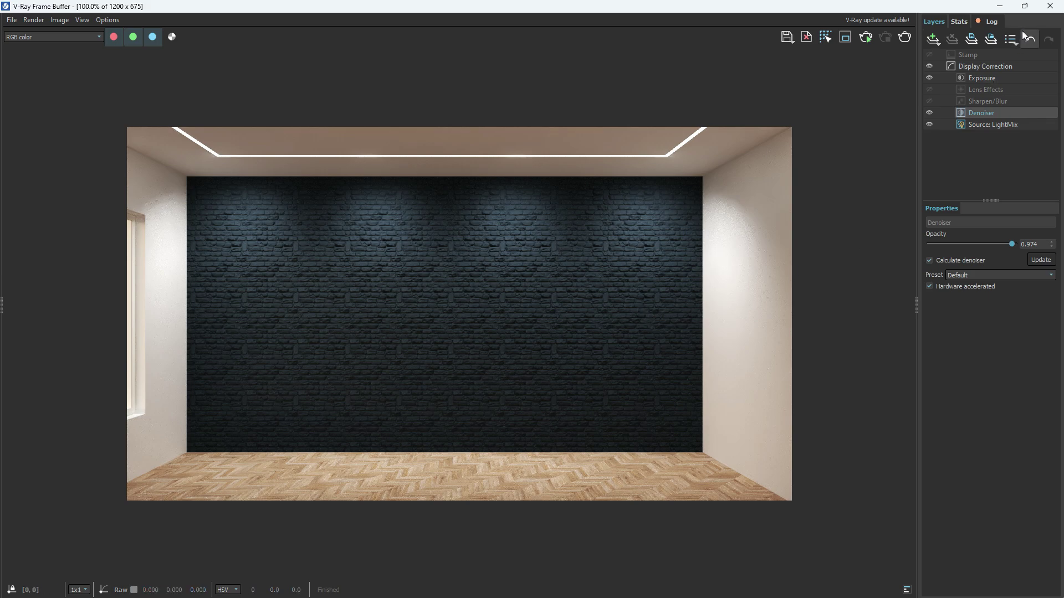
pyautogui.click(1049, 5)
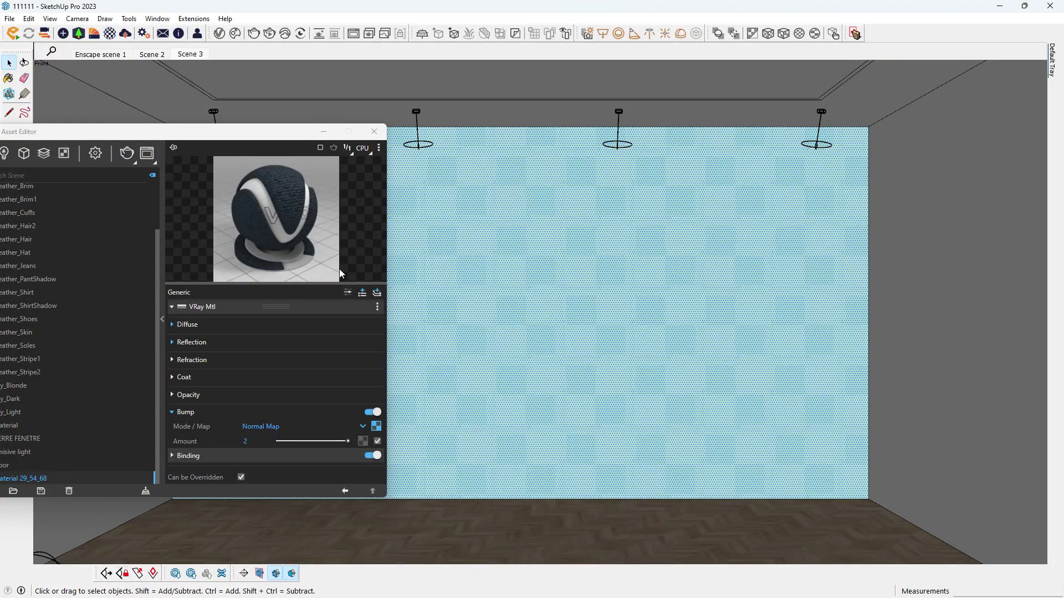
# - Open the bump texture's image picker and preview the pink texture image
pyautogui.moveTo(249, 132); pyautogui.dragTo(356, 120)
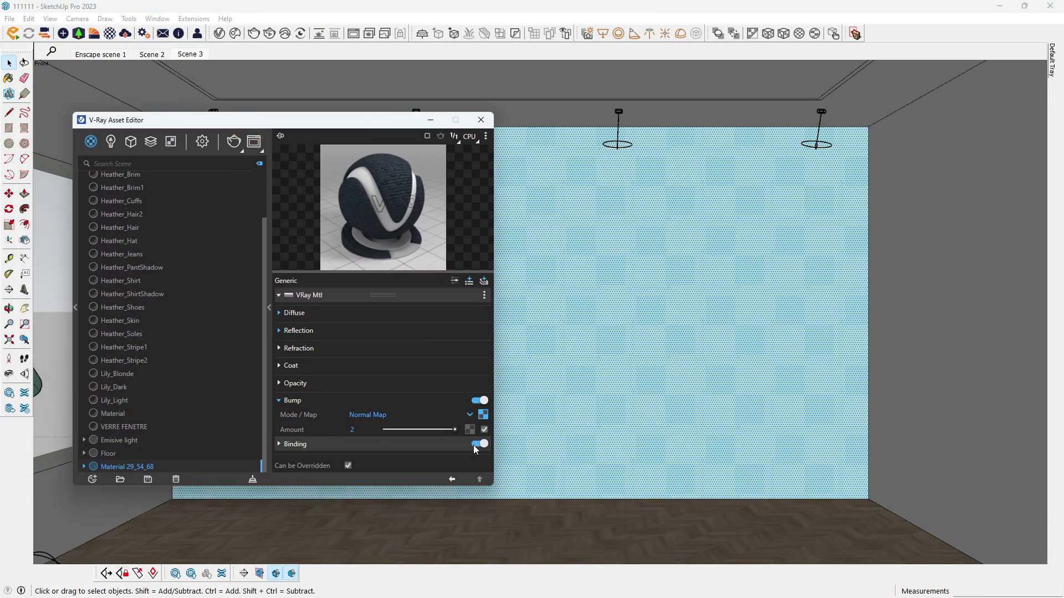
pyautogui.click(483, 414)
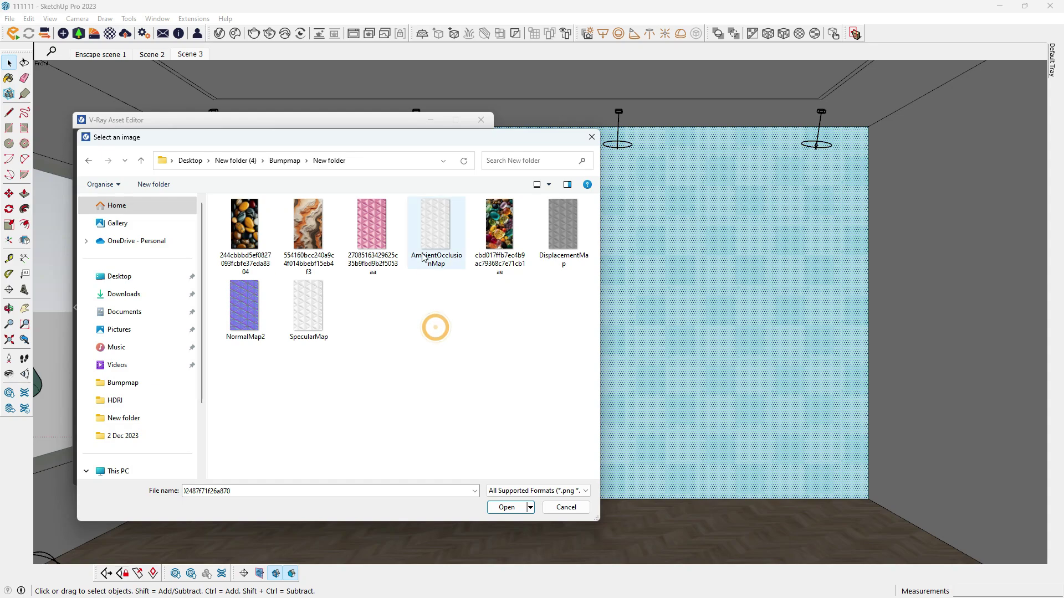
pyautogui.rightClick(375, 227)
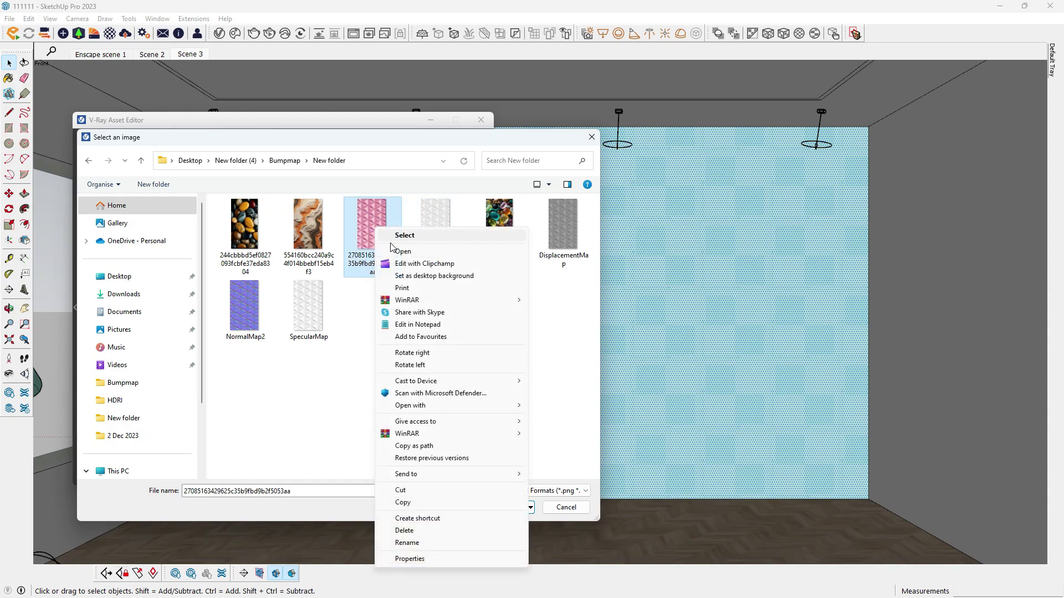
pyautogui.click(398, 251)
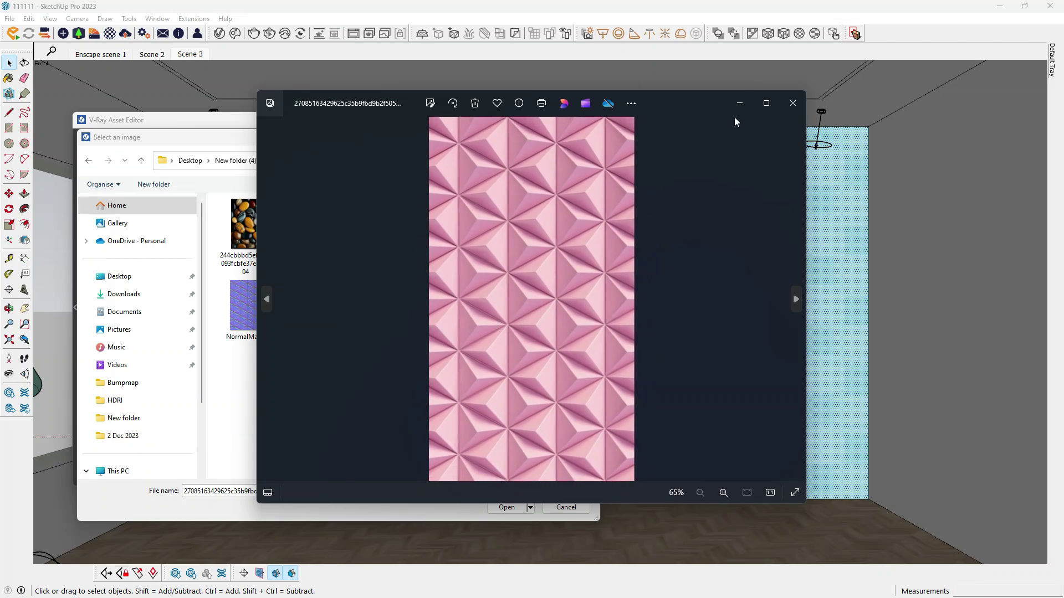
pyautogui.click(793, 103)
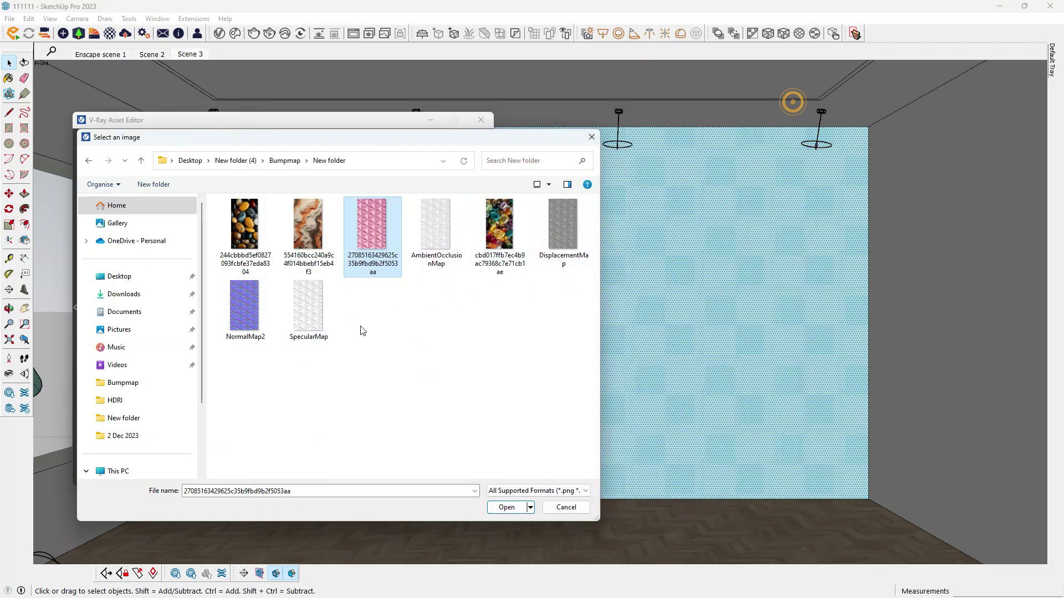
pyautogui.click(439, 291)
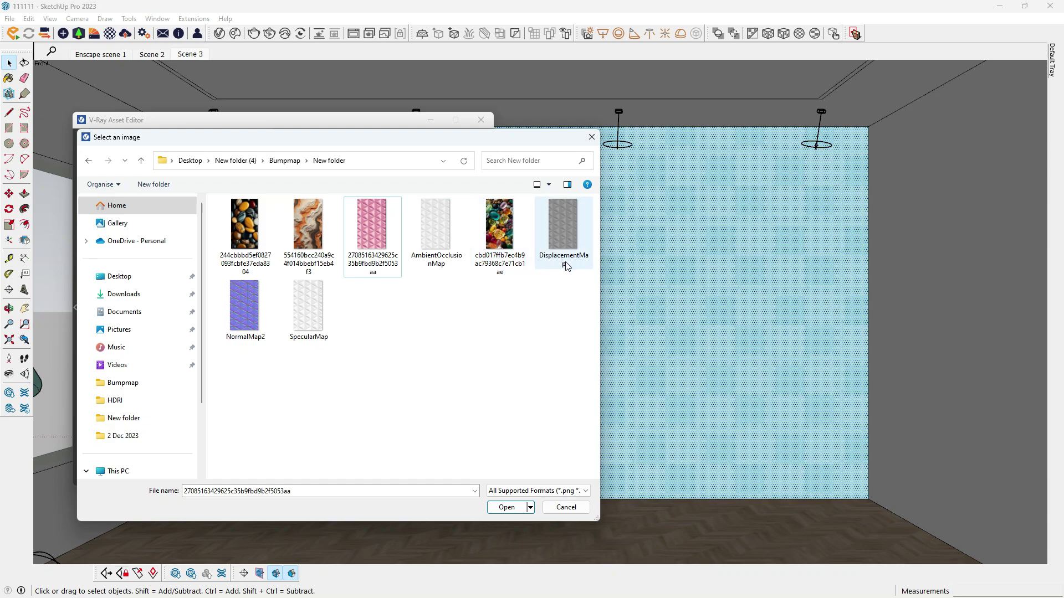
# - Load NormalMap2 from Bumpmap > New folder as the bump normal map
pyautogui.click(450, 346)
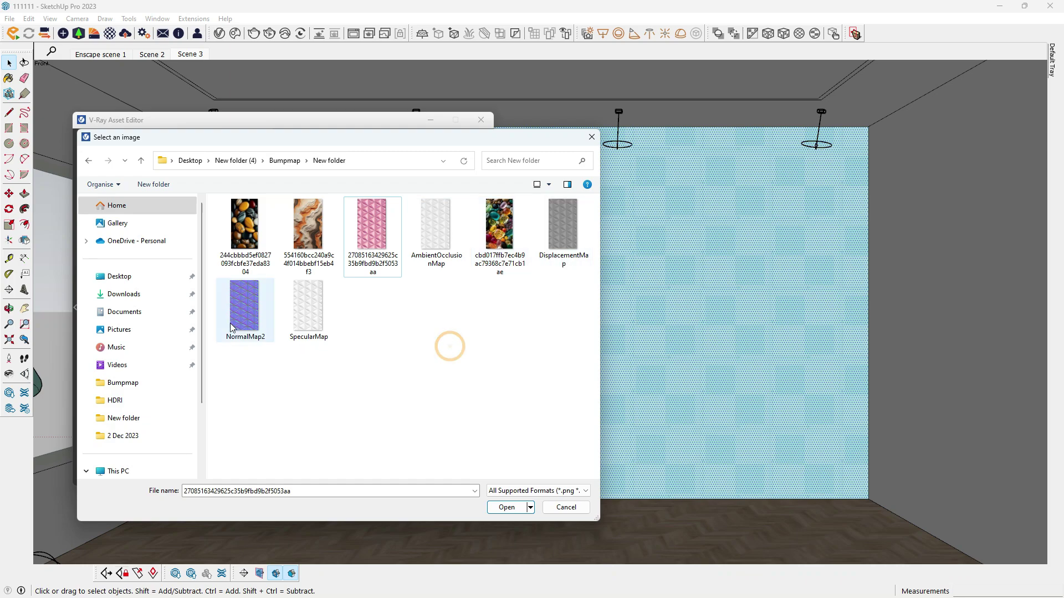
pyautogui.click(335, 347)
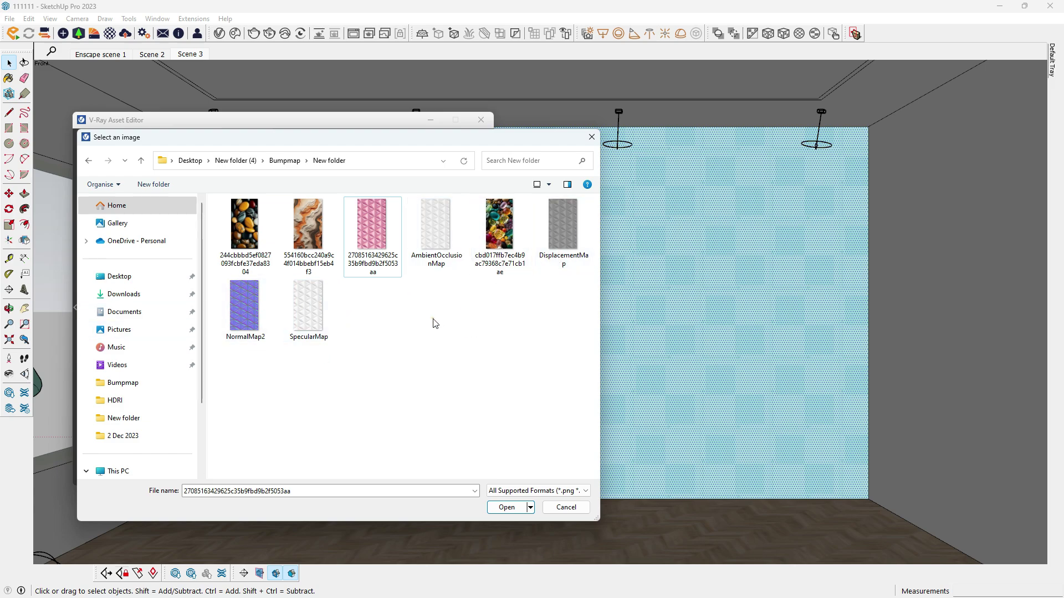
pyautogui.click(249, 298)
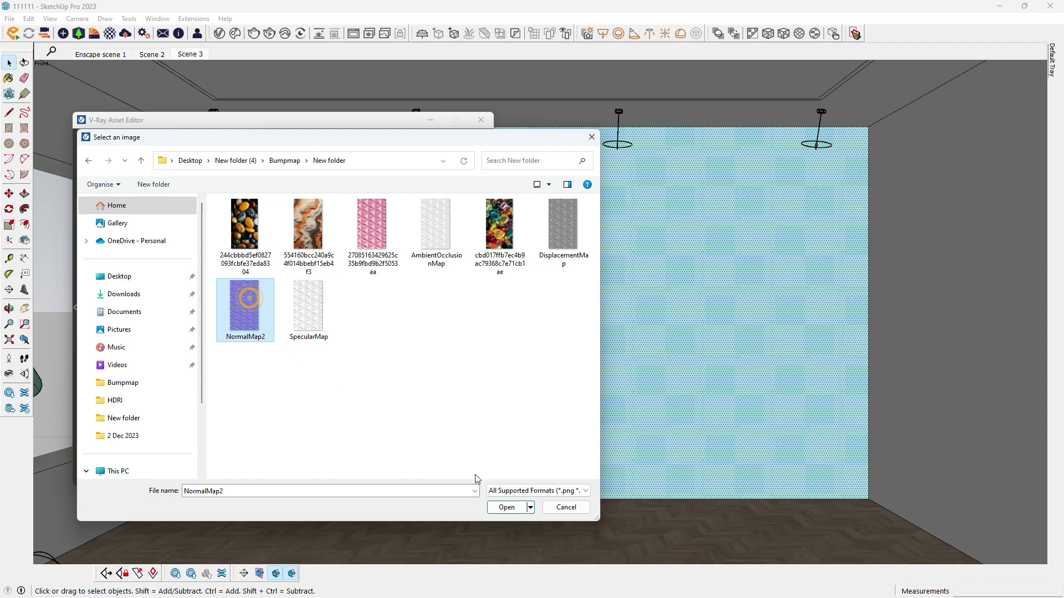
pyautogui.click(506, 508)
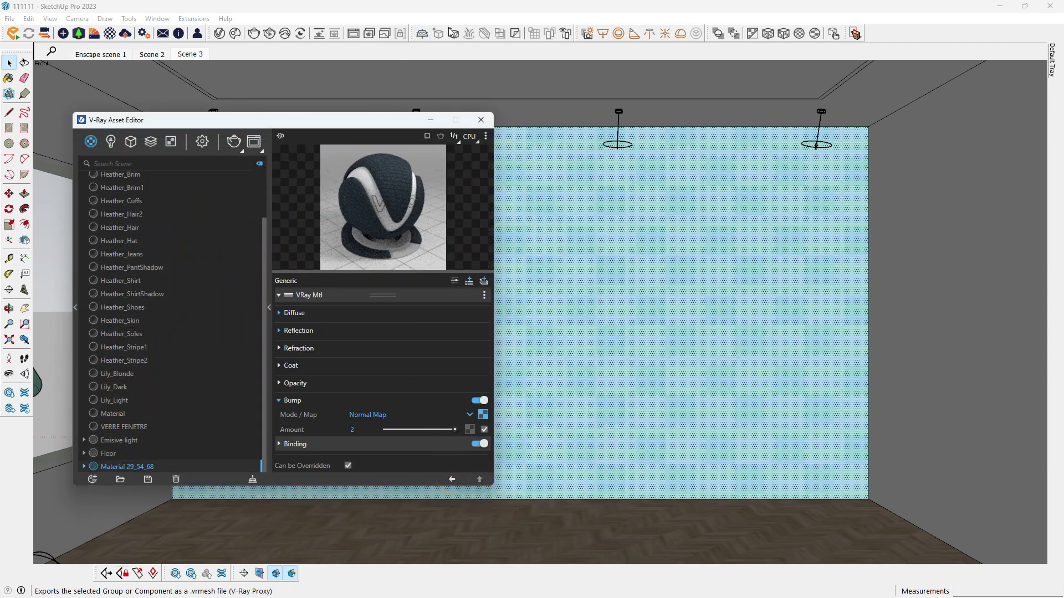
# - Render the room and zoom in the frame buffer to inspect the triangular back-wall relief
pyautogui.click(254, 33)
pyautogui.scroll(3, 403, 311)
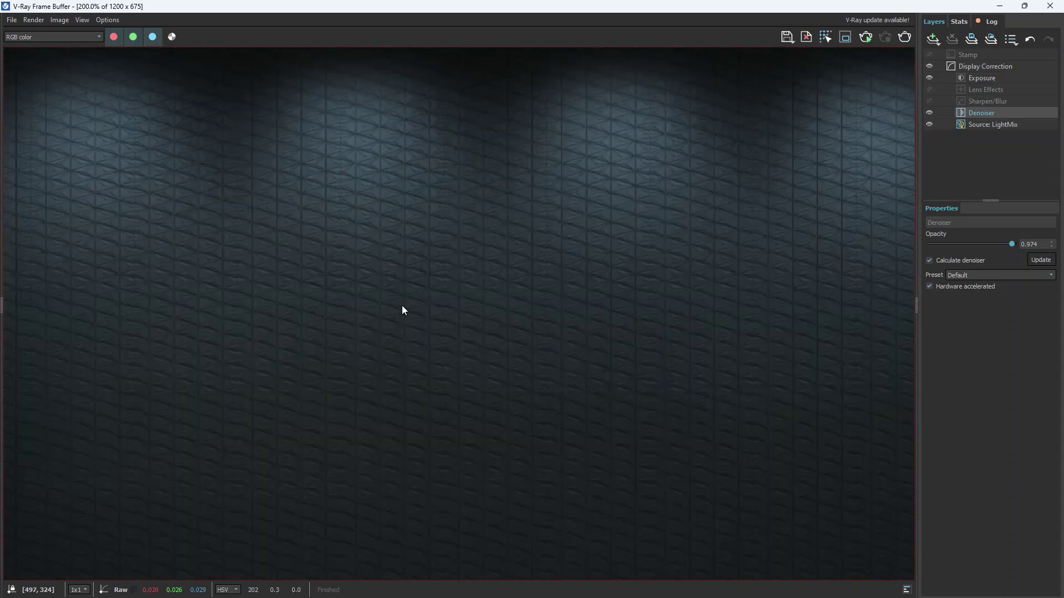
pyautogui.scroll(-3, 371, 283)
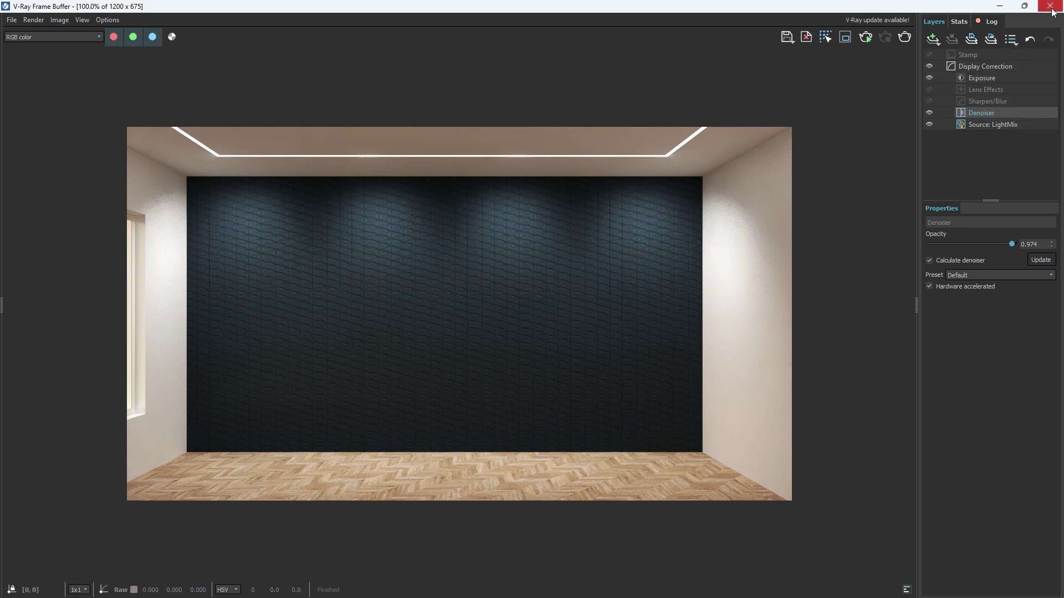
pyautogui.scroll(2, 361, 275)
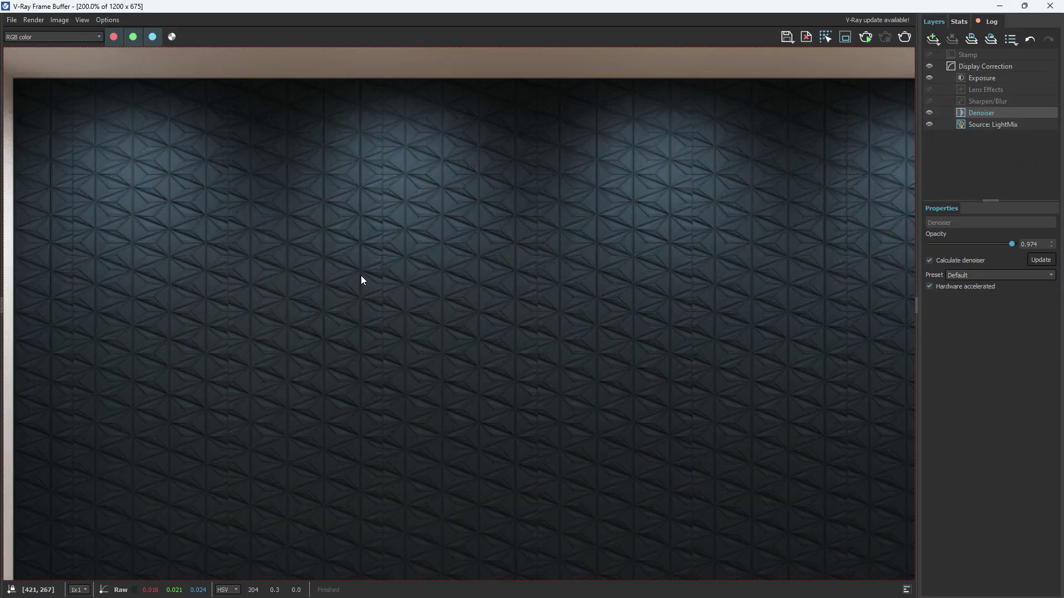
pyautogui.scroll(-2, 391, 238)
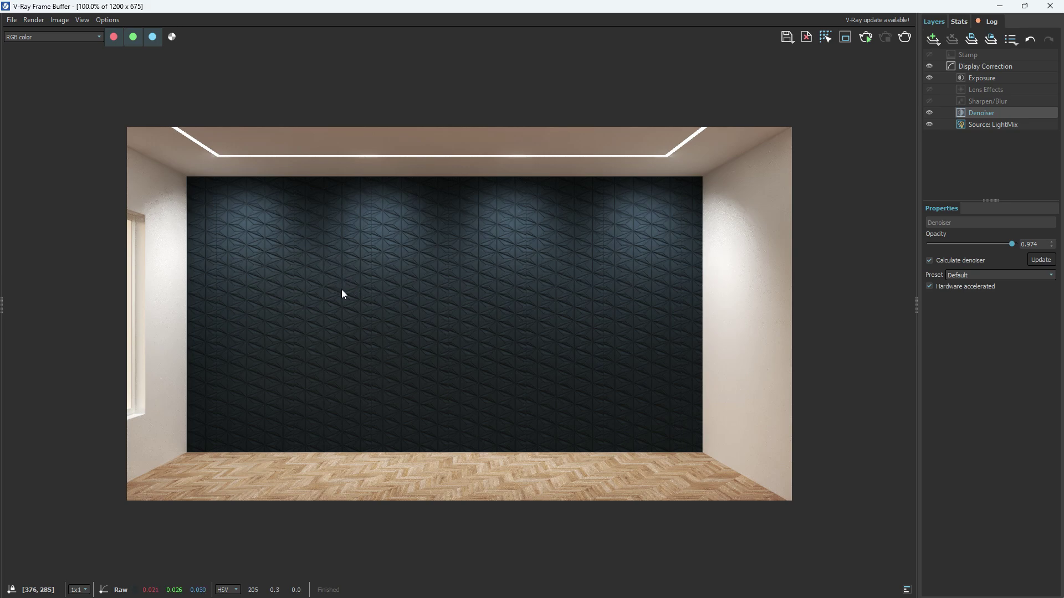
pyautogui.scroll(2, 590, 305)
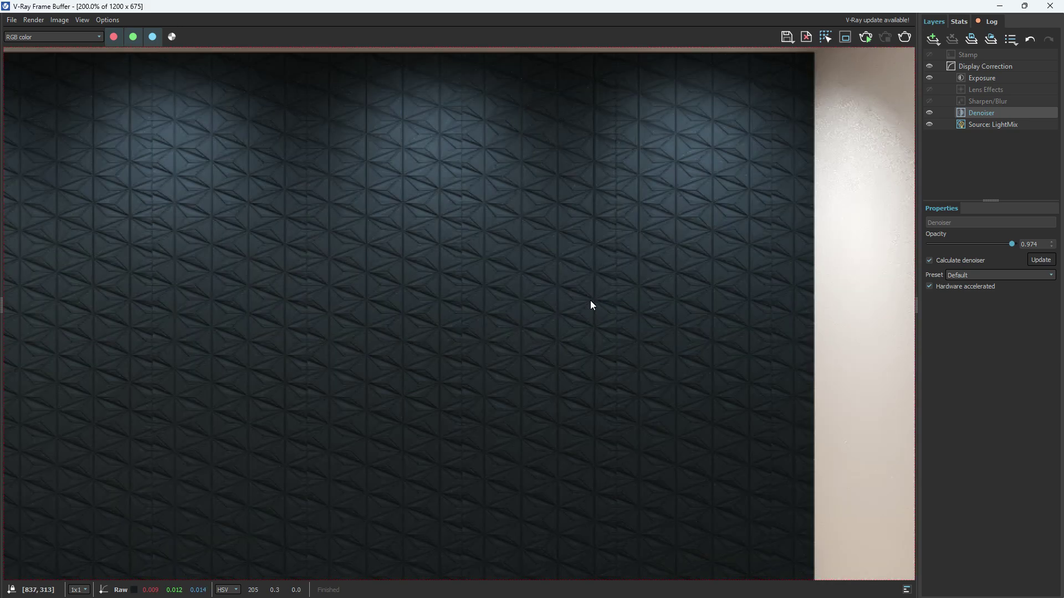
pyautogui.scroll(-2, 507, 327)
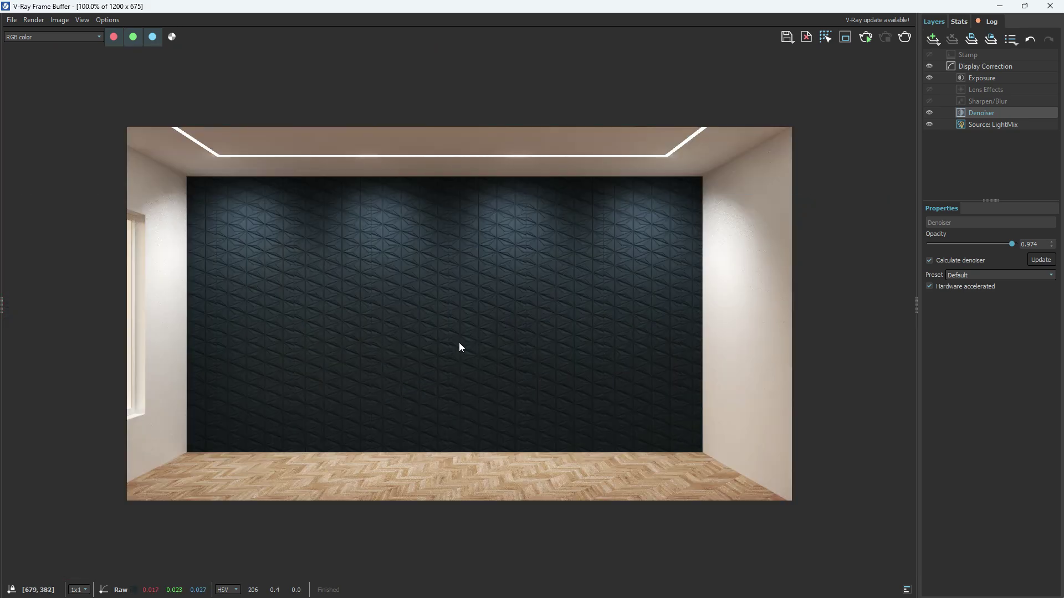
# - Close the render, minimize SketchUp and open Bumpmap's New folder
pyautogui.click(1050, 5)
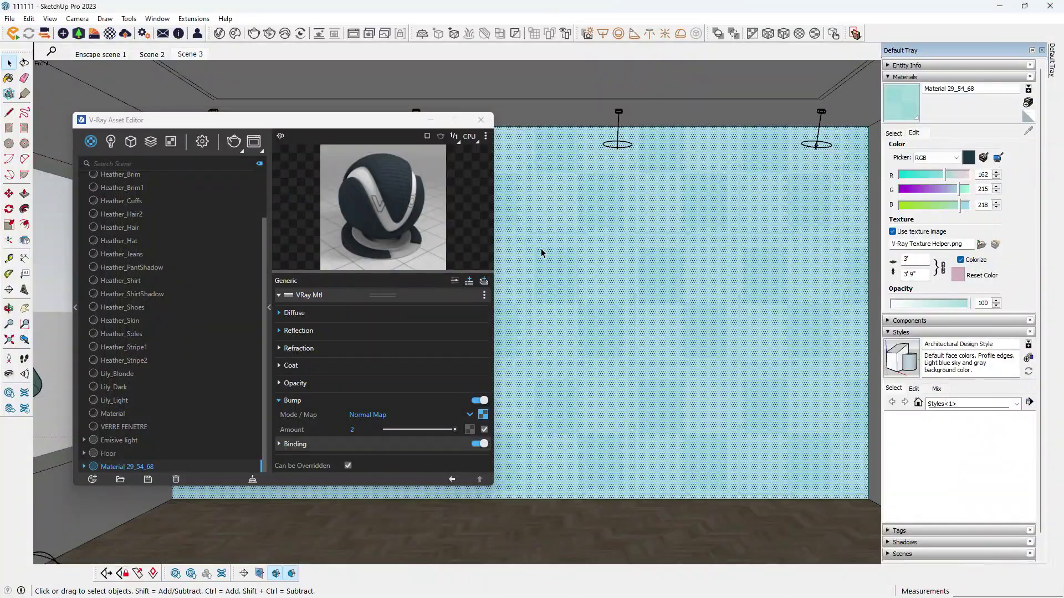
pyautogui.moveTo(373, 118); pyautogui.dragTo(500, 119)
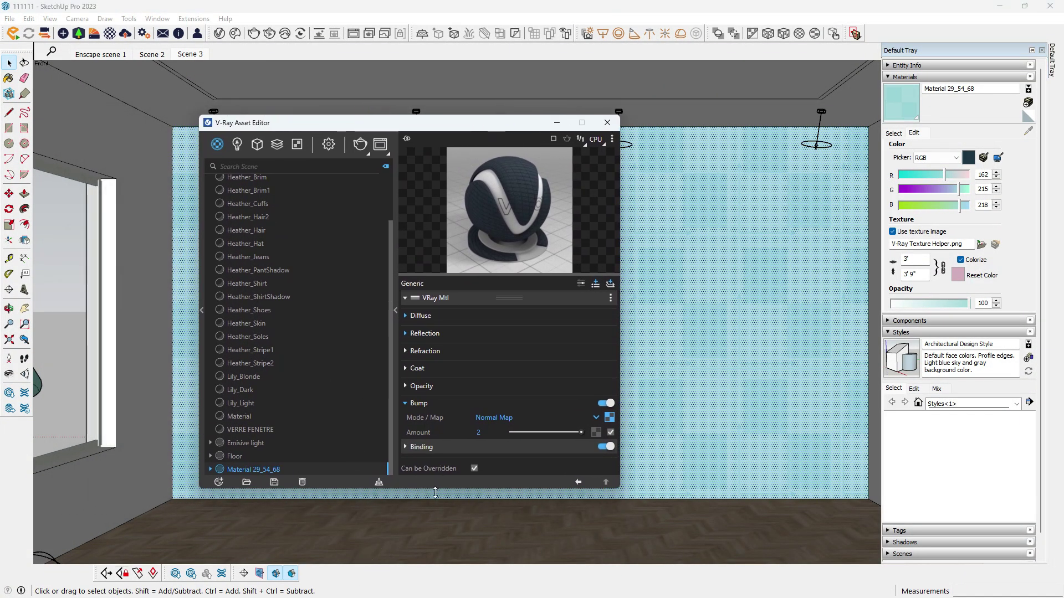
pyautogui.click(1000, 7)
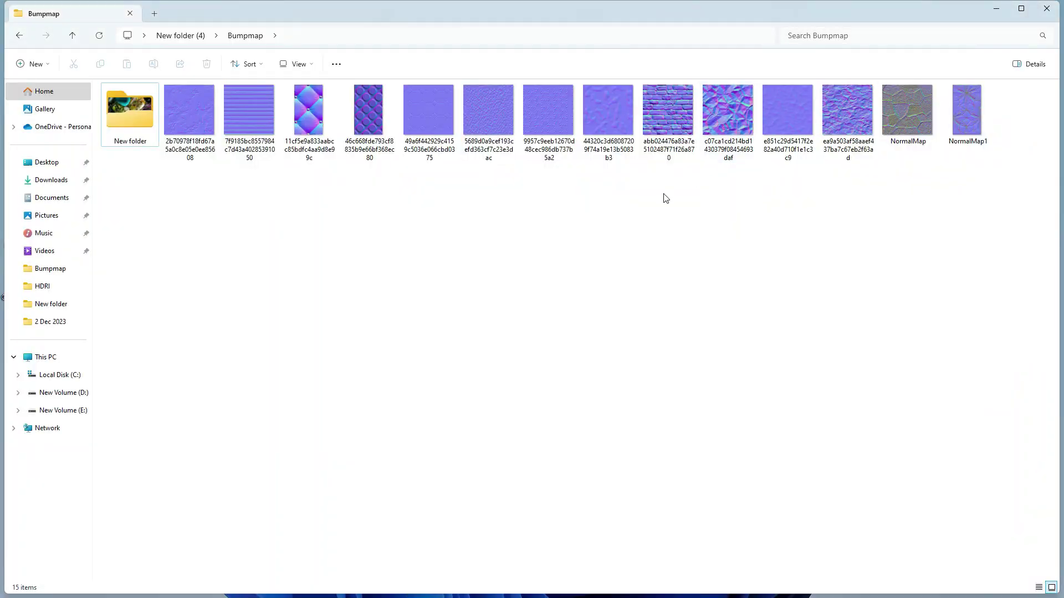
pyautogui.doubleClick(141, 120)
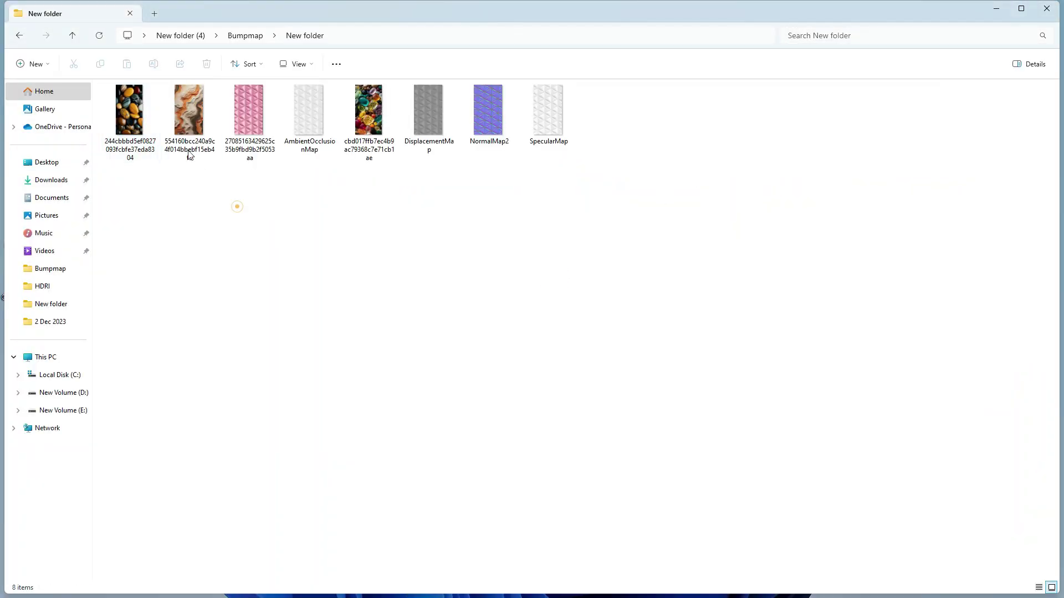
# - Preview the pebbles, wavy orange and pink triangle images, then search 'create normal map online'
pyautogui.click(142, 100)
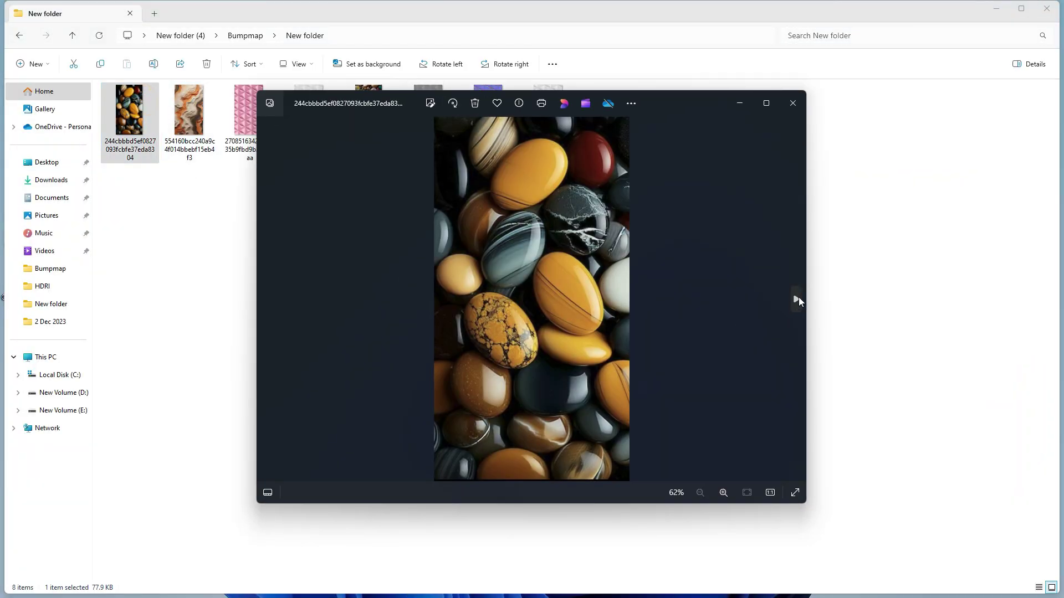
pyautogui.click(798, 300)
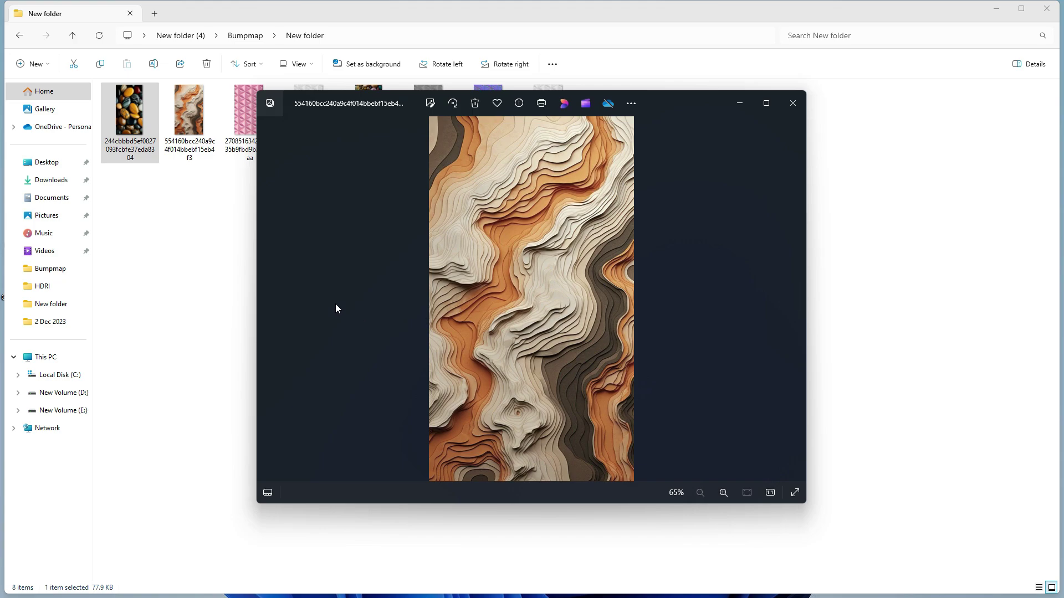
pyautogui.click(268, 299)
pyautogui.click(794, 300)
pyautogui.click(270, 300)
pyautogui.click(431, 470)
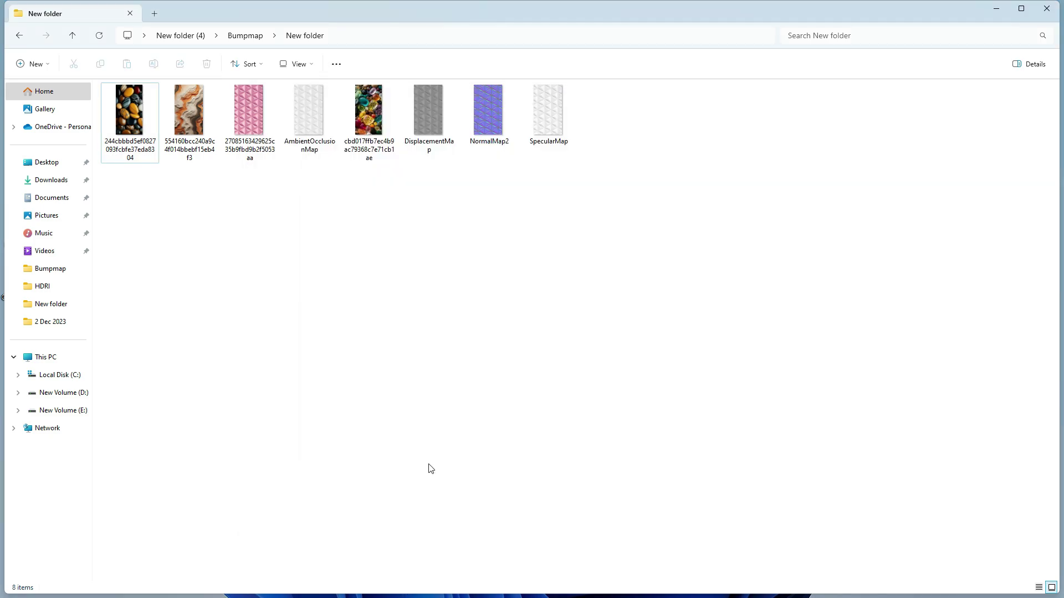
pyautogui.click(438, 324)
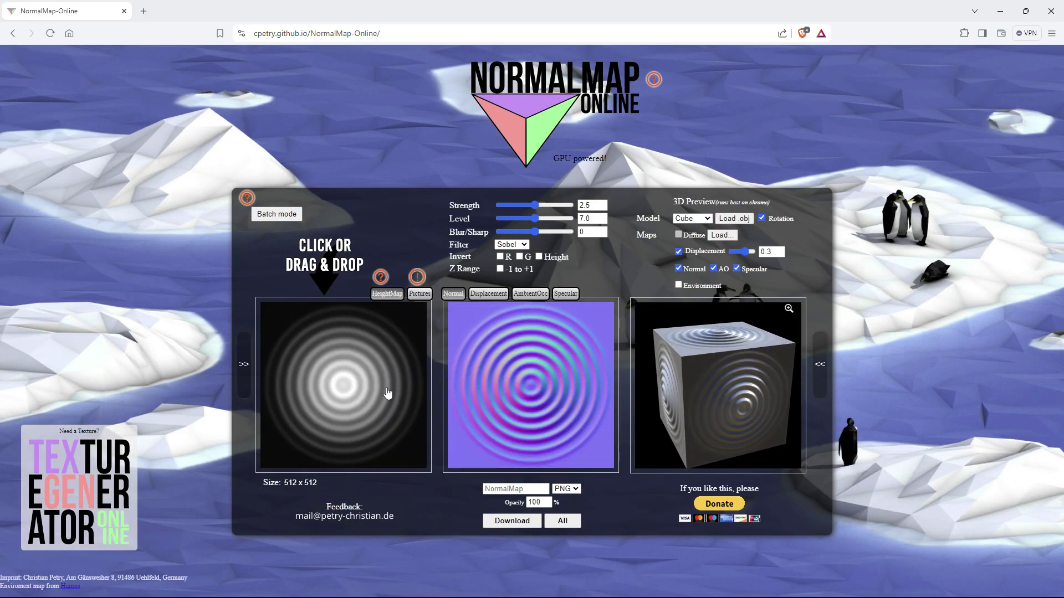
# - Load the wavy orange image from Bumpmap > New folder as NormalMap Online's heightmap
pyautogui.click(324, 382)
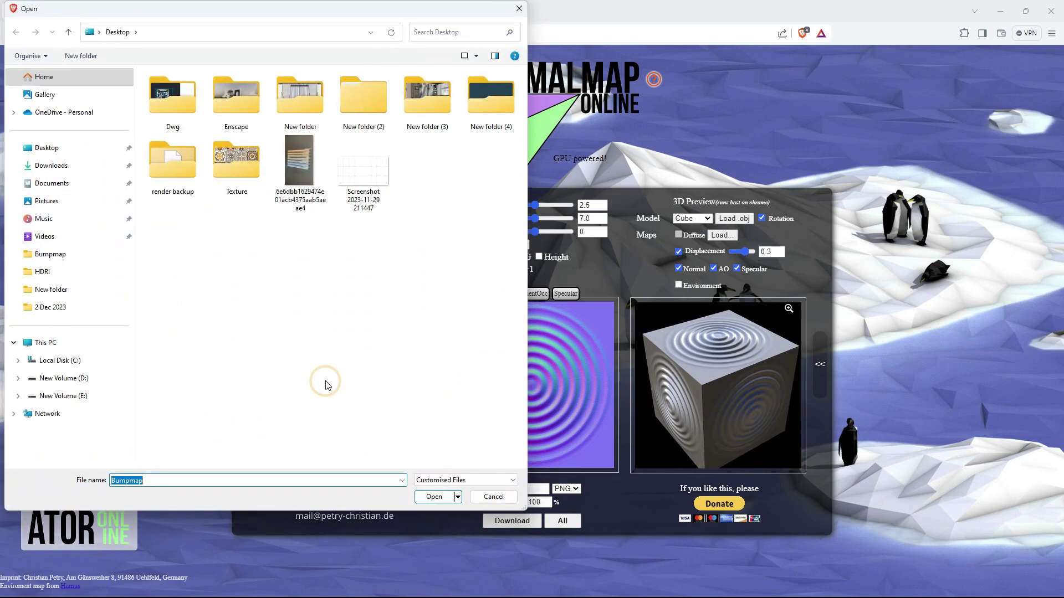
pyautogui.doubleClick(484, 100)
pyautogui.doubleClick(156, 92)
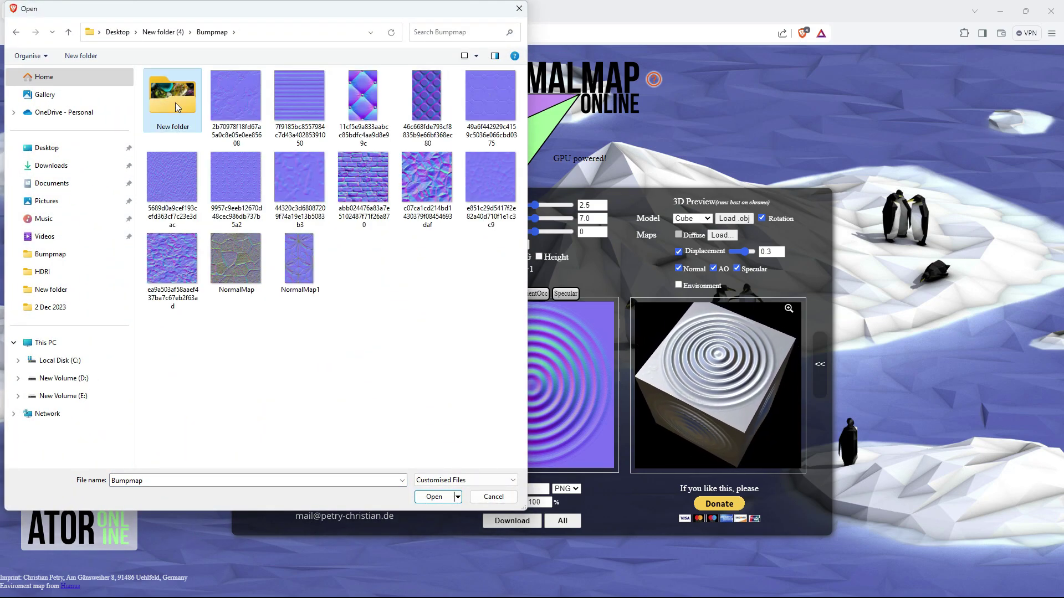
pyautogui.doubleClick(171, 95)
pyautogui.click(177, 96)
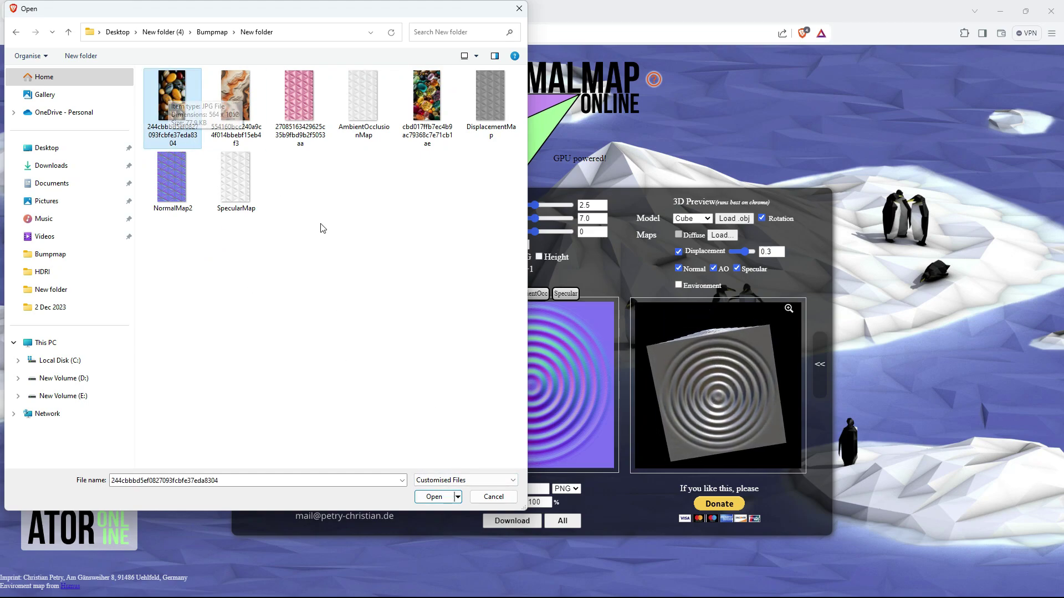
pyautogui.click(235, 97)
pyautogui.click(434, 496)
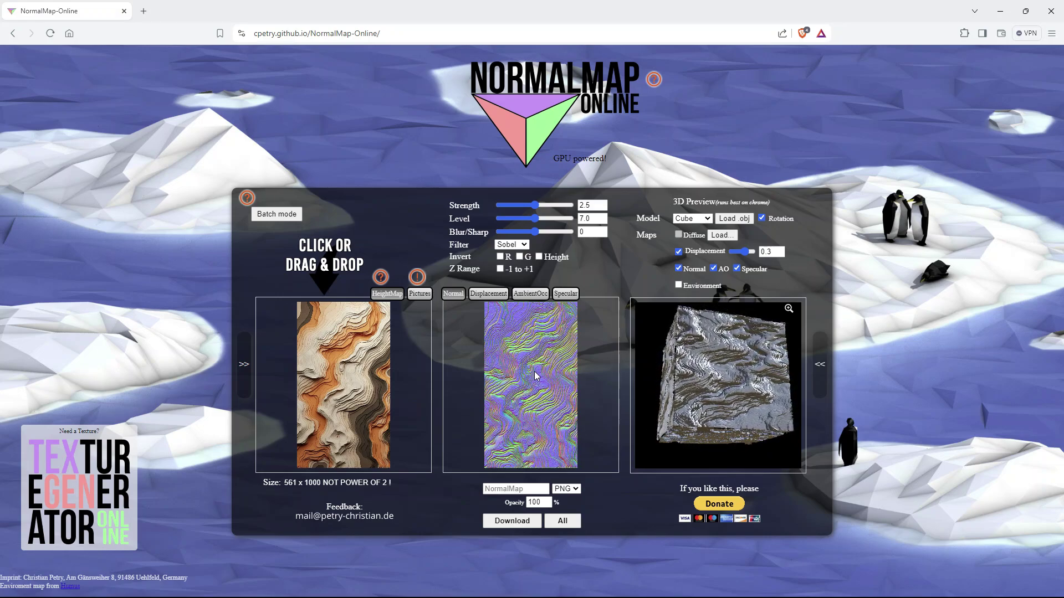
# - Save the generated normal map as NormalMap.png in the New folder
pyautogui.click(529, 520)
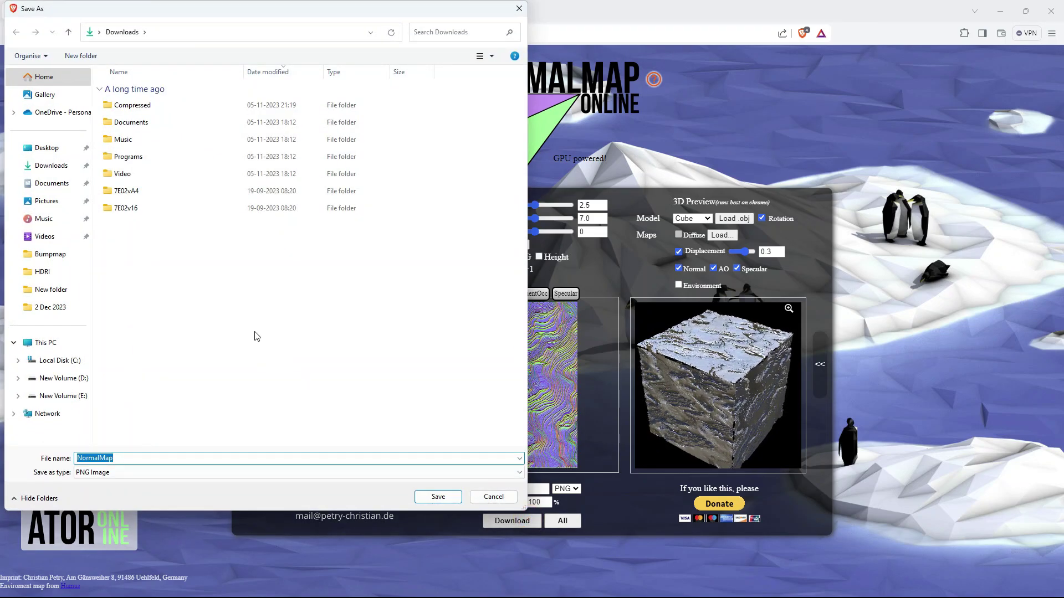
pyautogui.click(47, 147)
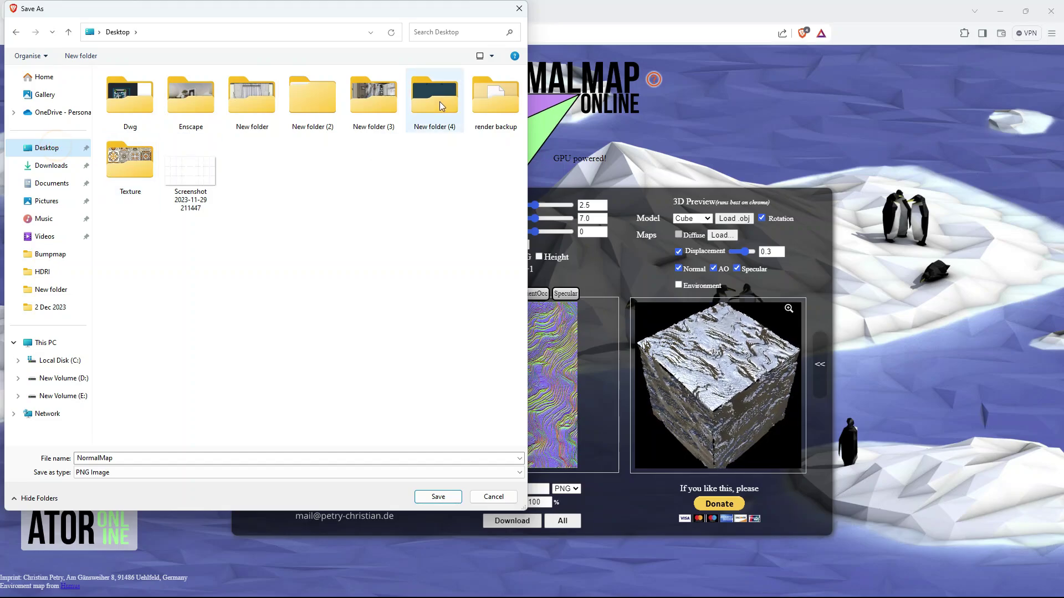
pyautogui.doubleClick(440, 100)
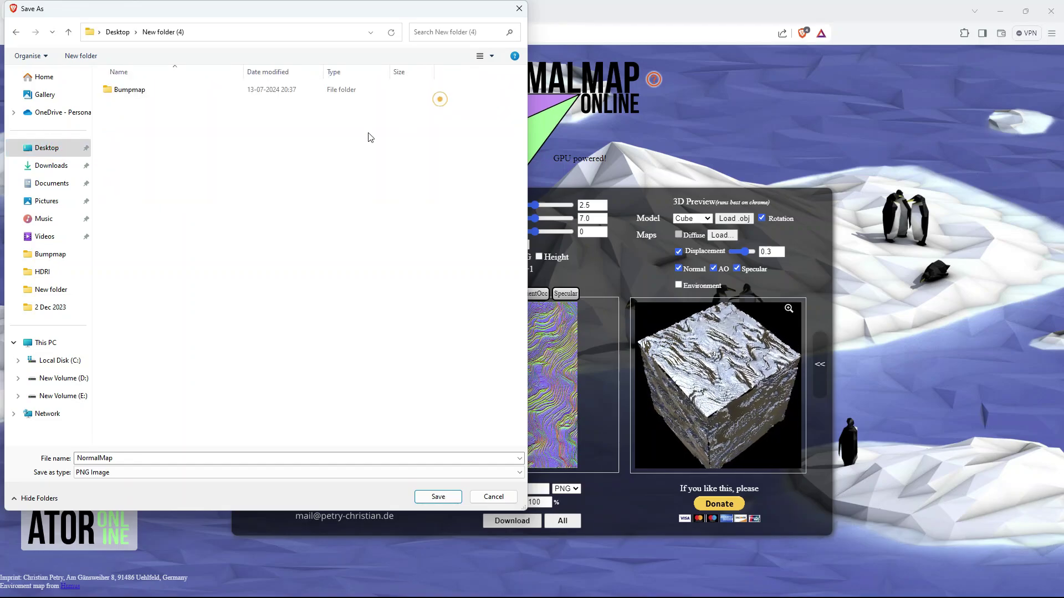
pyautogui.doubleClick(128, 459)
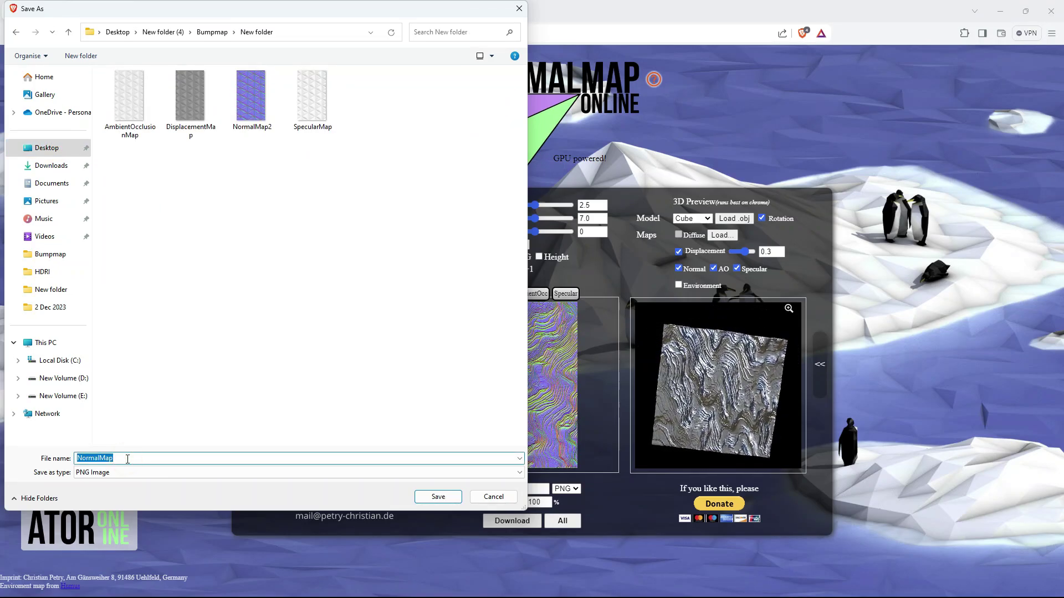
pyautogui.click(129, 458)
pyautogui.click(437, 497)
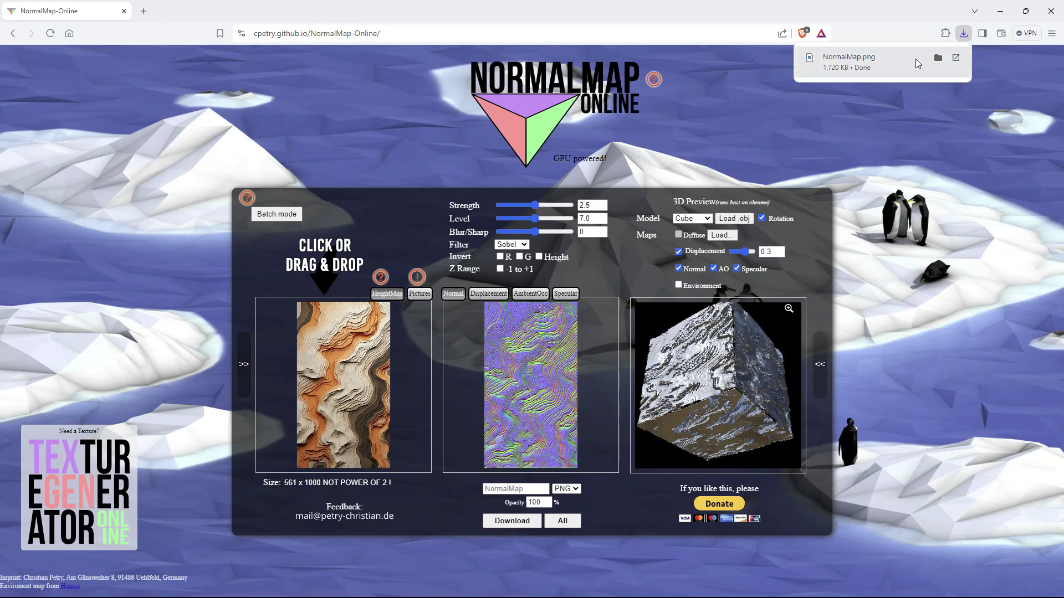
# - Download all maps, saving normal, displacement, ambient occlusion and specular PNGs, then minimize the browser
pyautogui.click(563, 520)
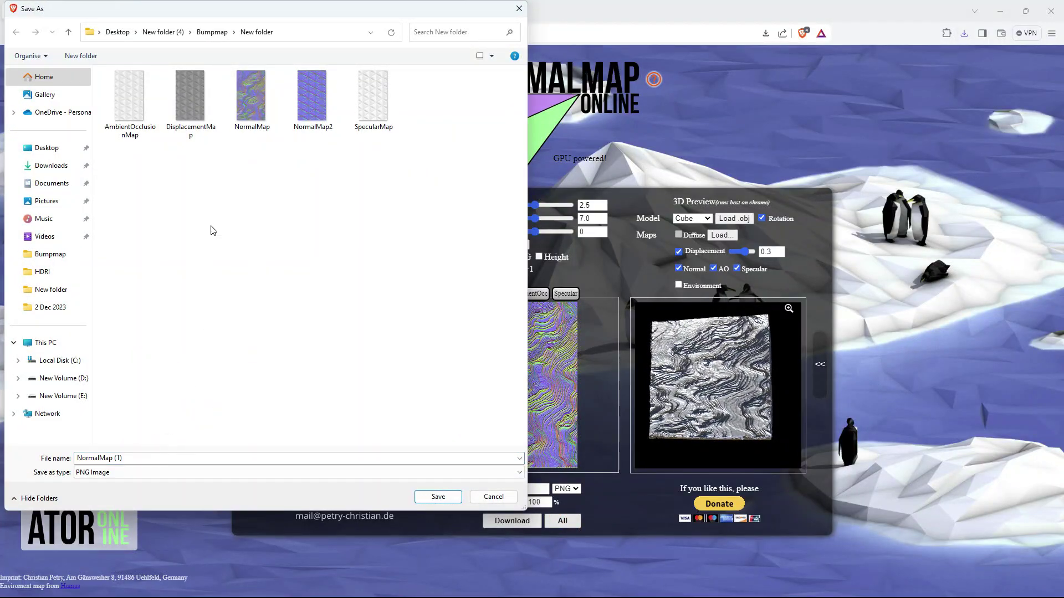
pyautogui.click(438, 496)
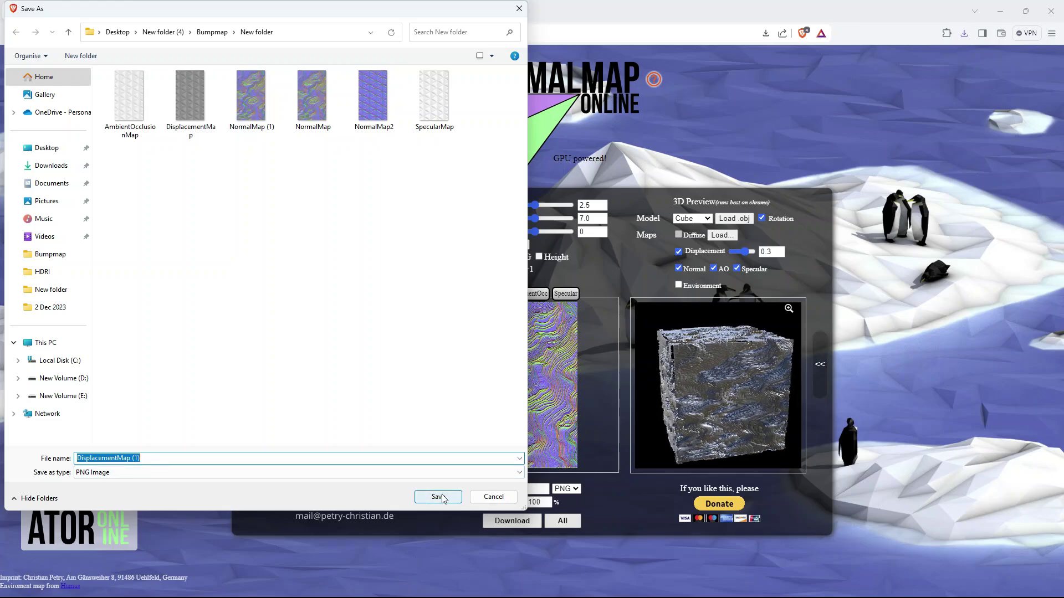
pyautogui.click(438, 495)
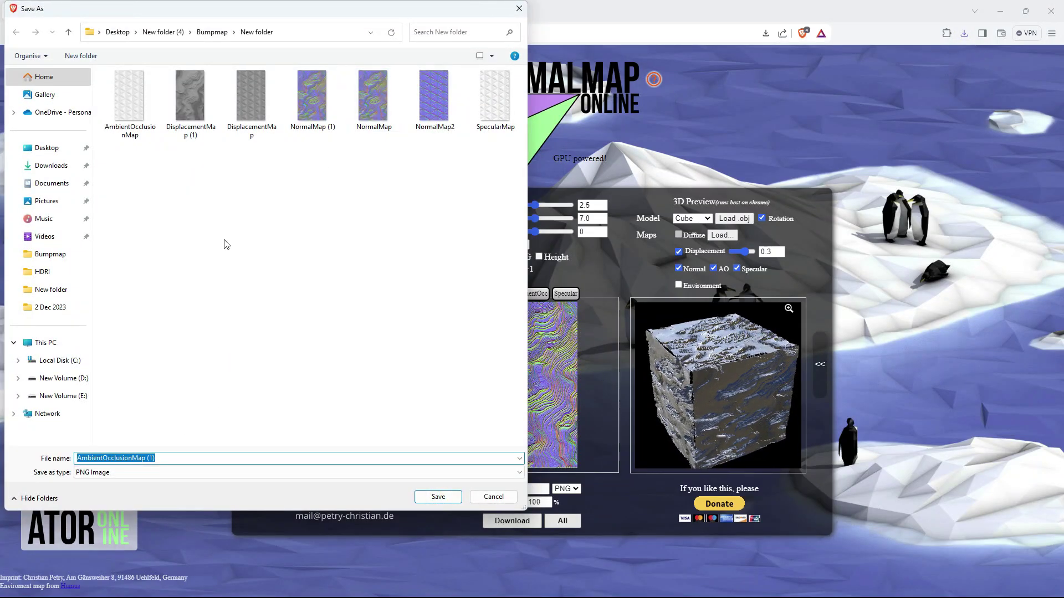
pyautogui.click(437, 497)
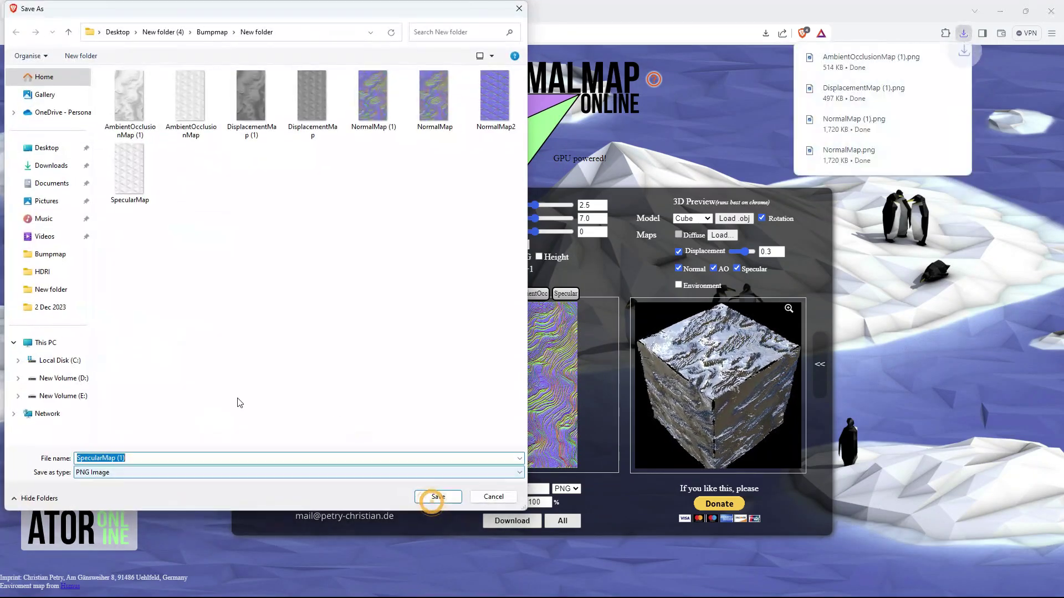
pyautogui.click(438, 497)
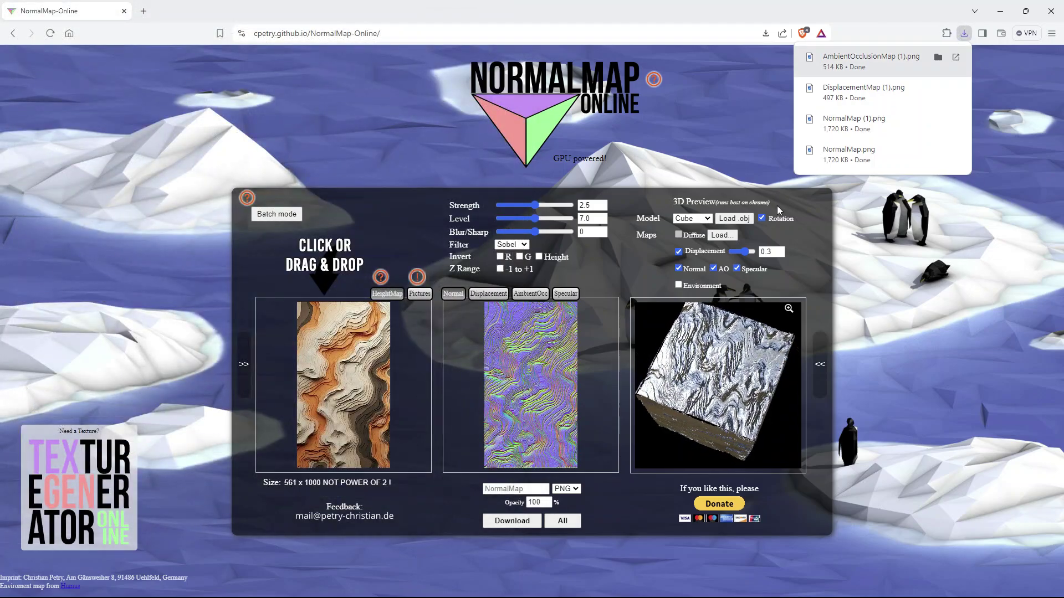
pyautogui.click(999, 16)
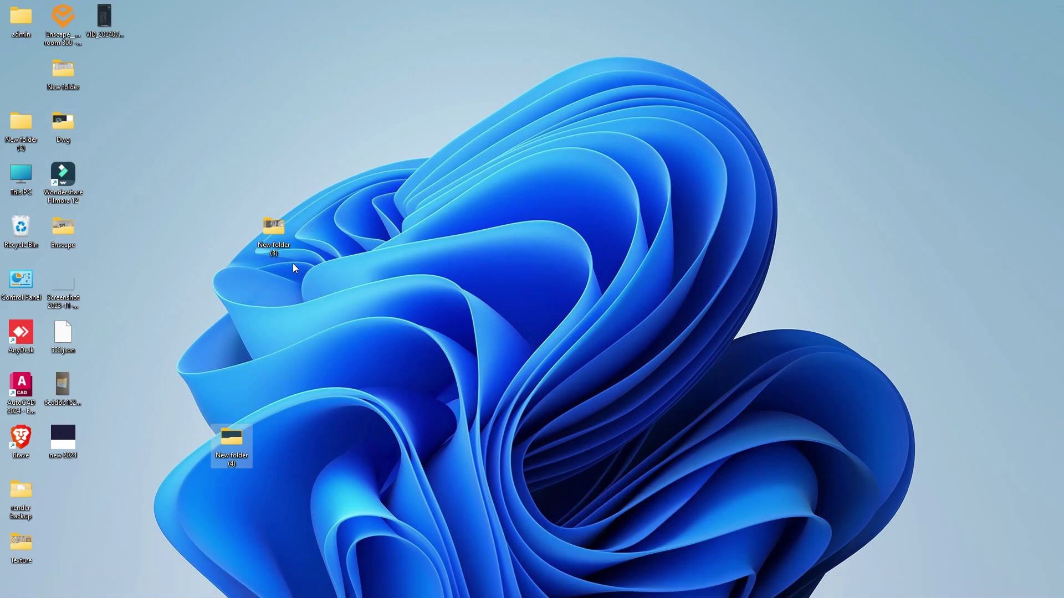
# - Open New folder (4) > Bumpmap > New folder and view the orange layered terrain image
pyautogui.doubleClick(224, 443)
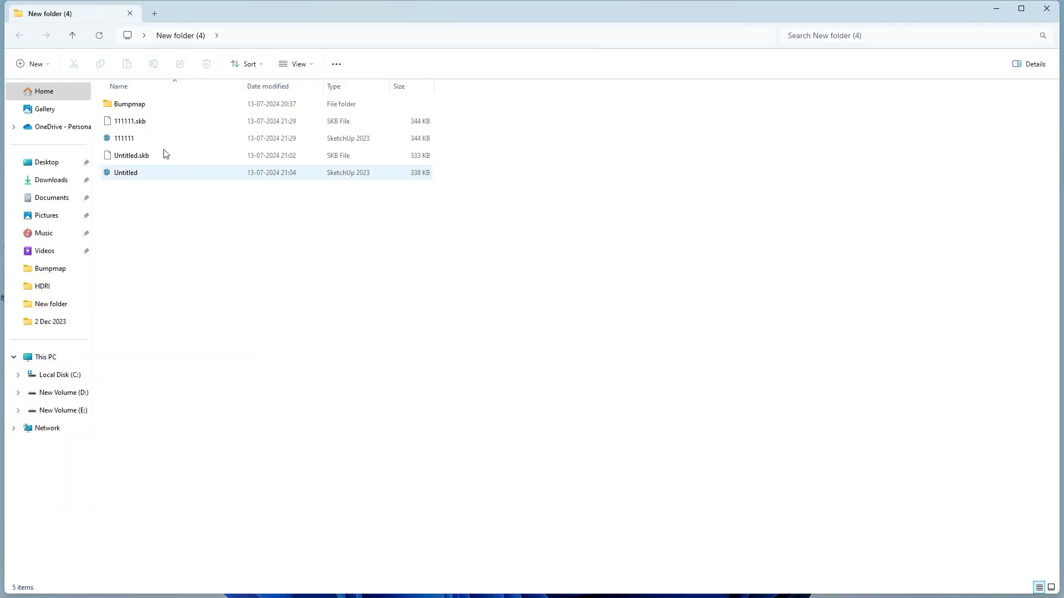
pyautogui.doubleClick(137, 104)
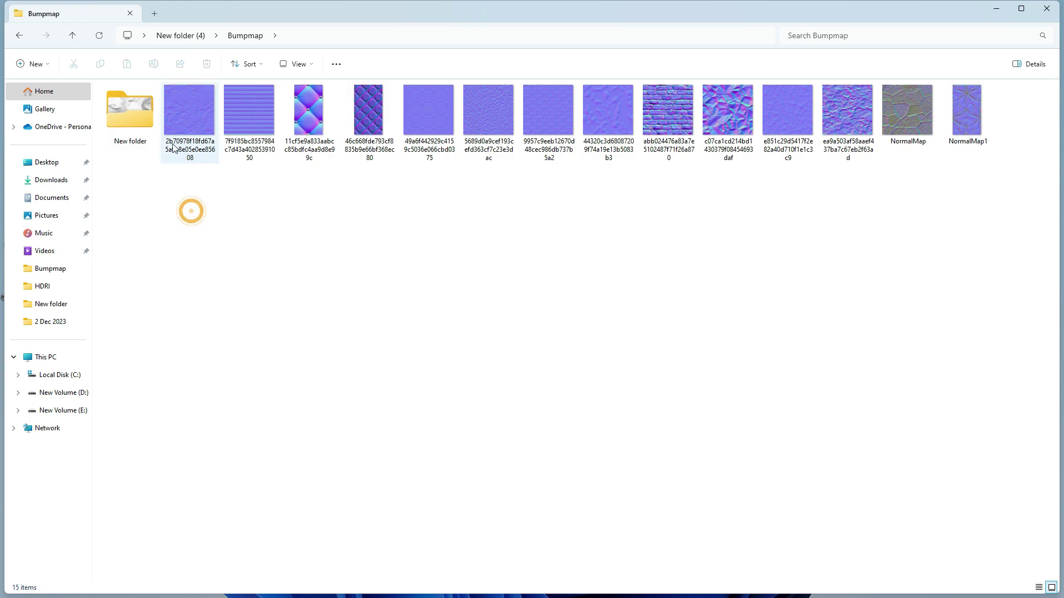
pyautogui.doubleClick(151, 120)
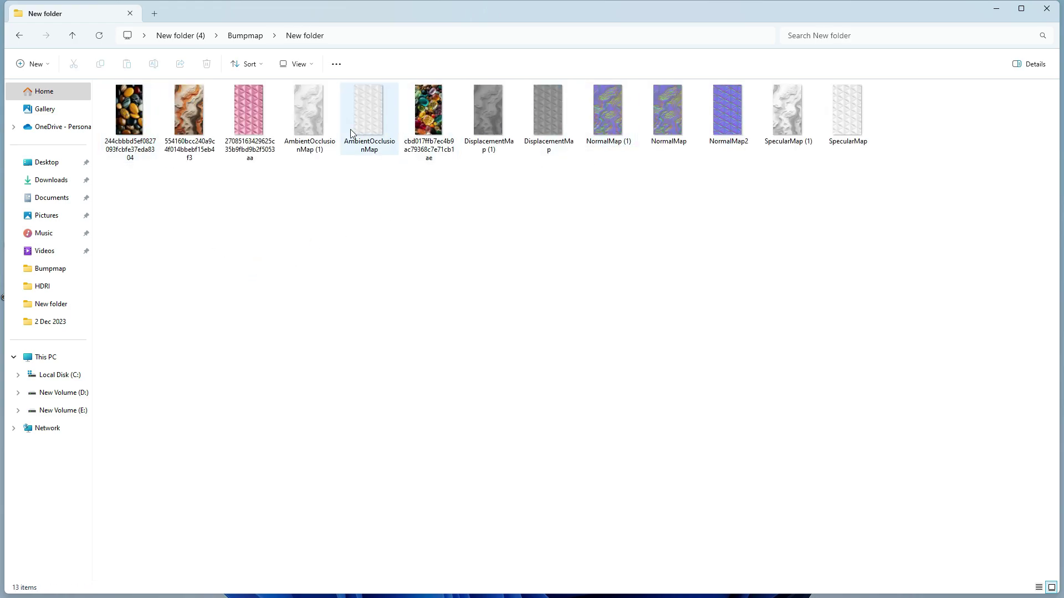
pyautogui.doubleClick(193, 121)
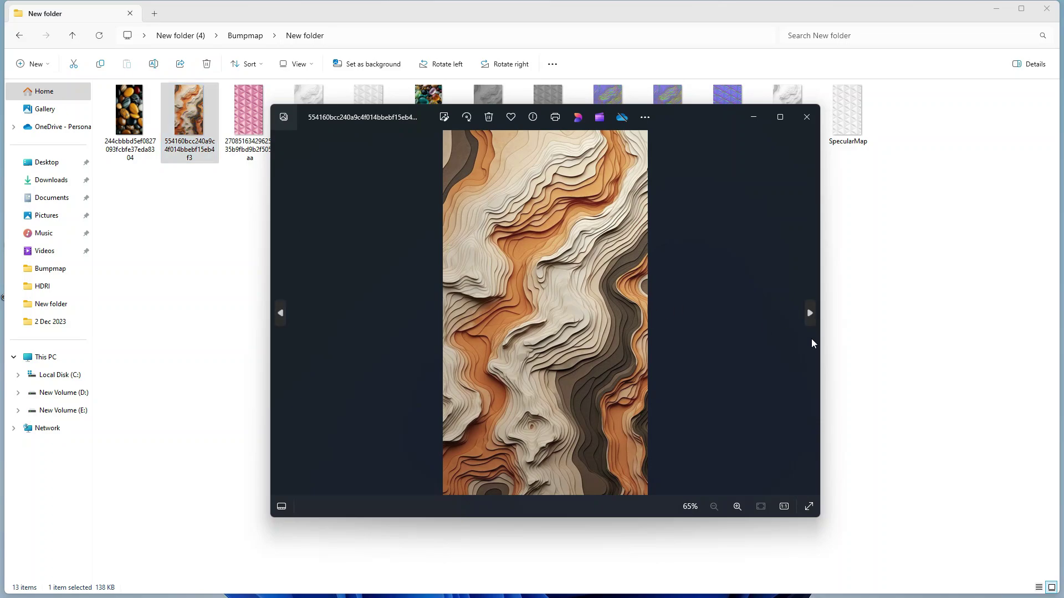
# - Step through the ambient occlusion, displacement, normal and specular maps, then close the viewer
pyautogui.click(810, 313)
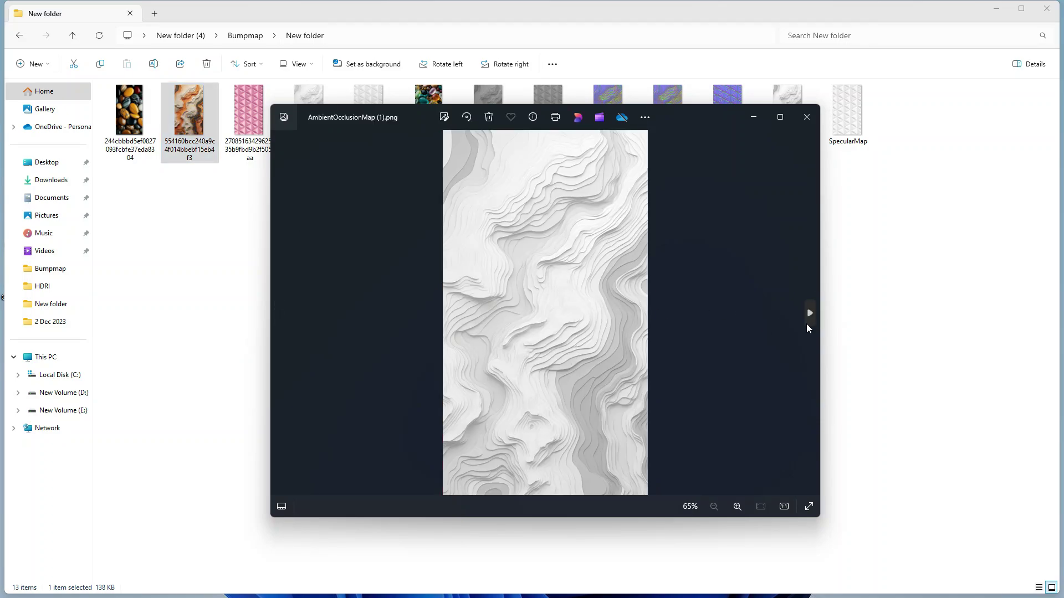
pyautogui.click(809, 314)
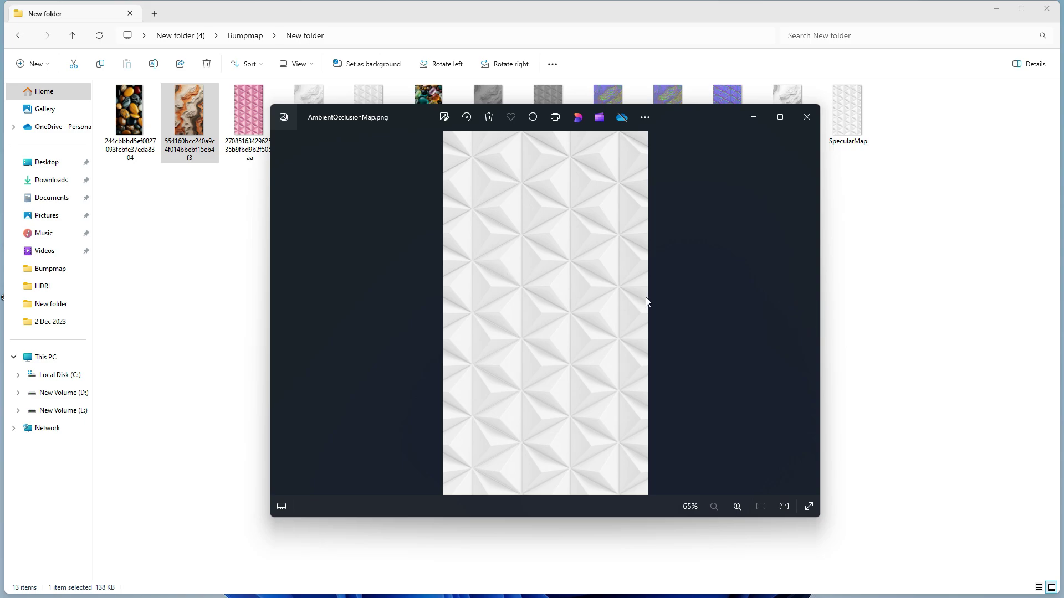
pyautogui.click(808, 313)
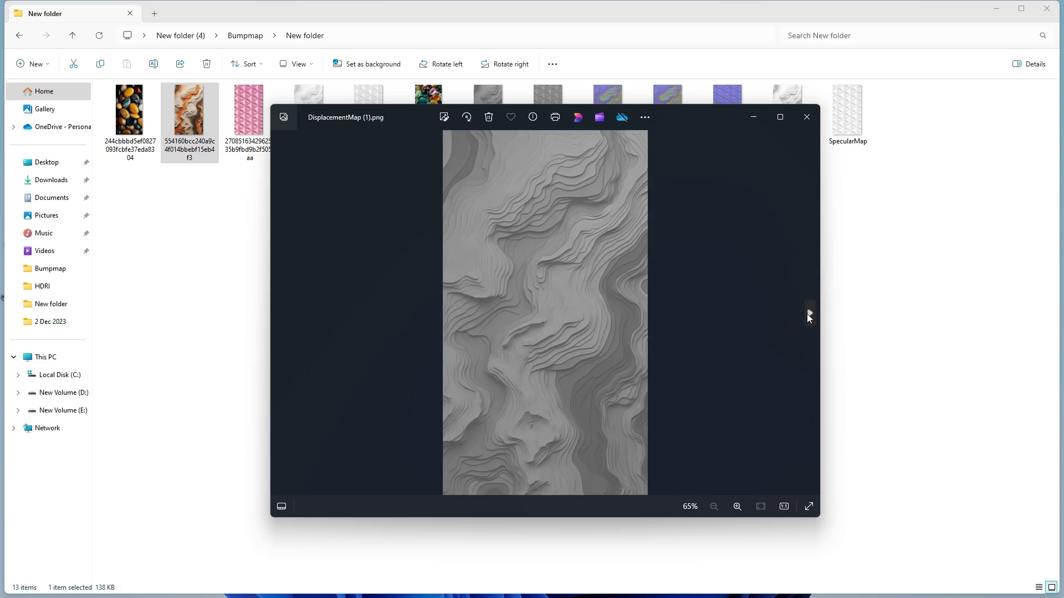
pyautogui.click(808, 315)
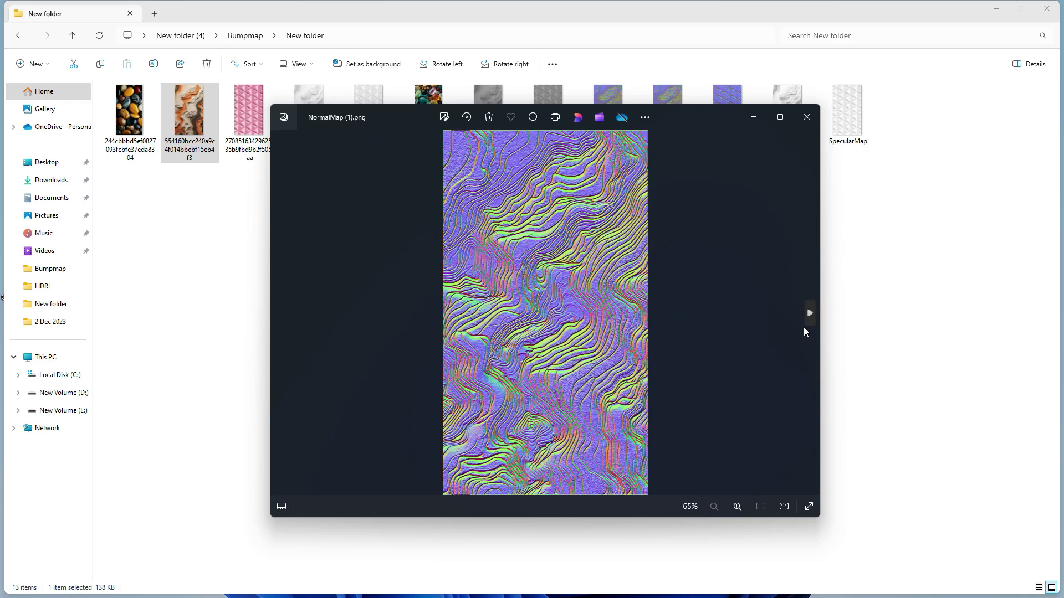
pyautogui.click(809, 314)
pyautogui.click(809, 314)
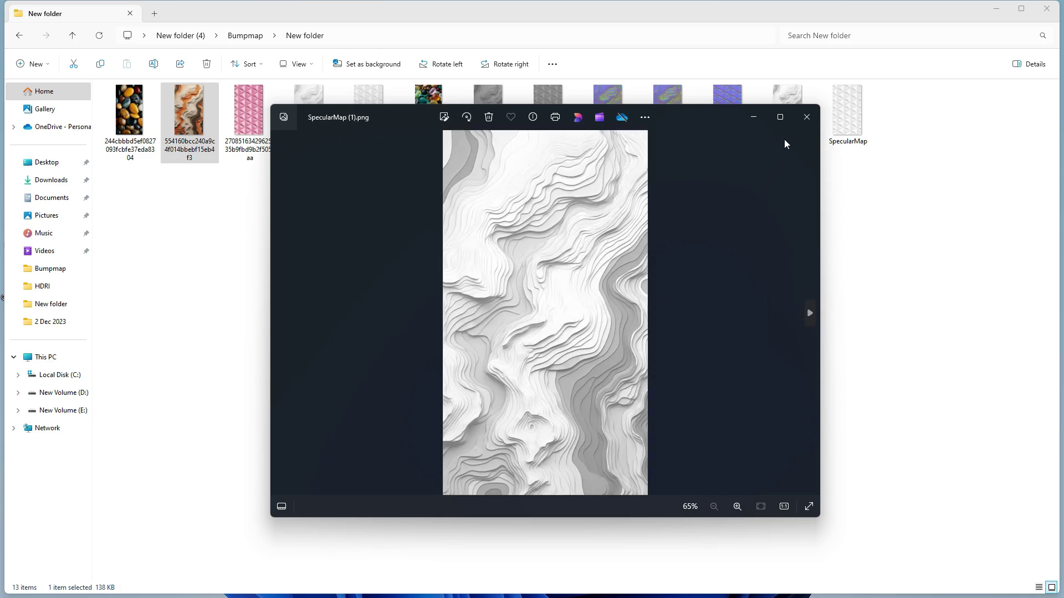
pyautogui.click(806, 117)
pyautogui.click(735, 254)
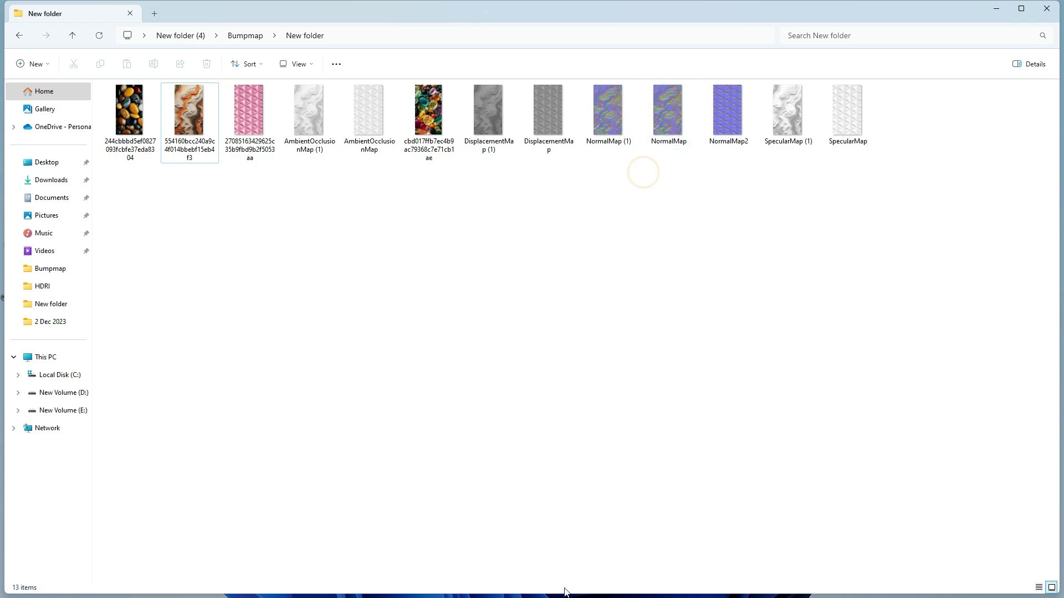
pyautogui.click(496, 518)
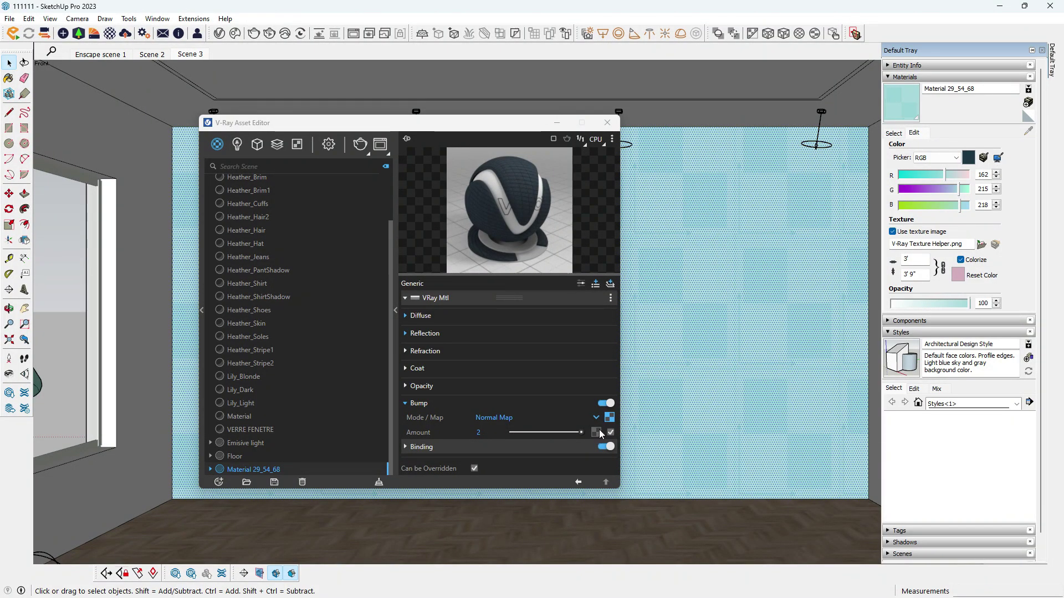
# - Load NormalMap (1) as the bitmap image of the wall's bump normal map
pyautogui.click(608, 418)
pyautogui.click(612, 313)
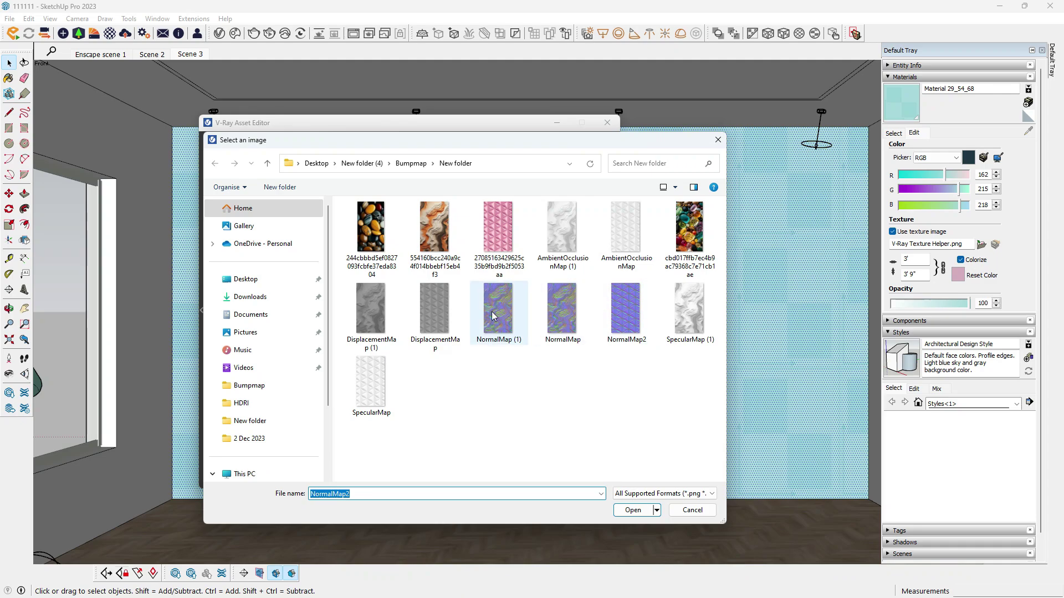
pyautogui.click(504, 372)
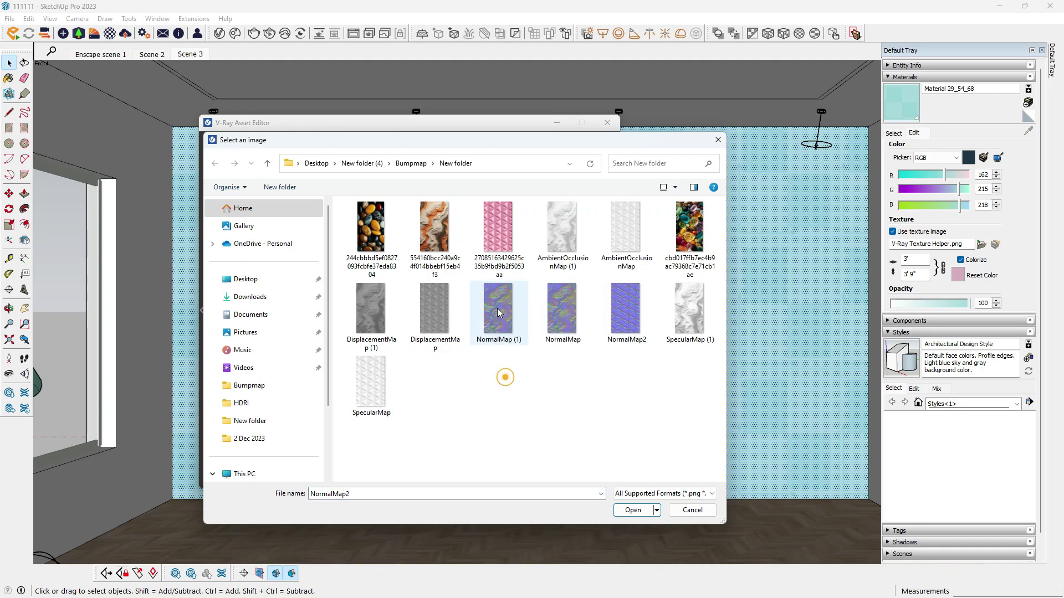
pyautogui.click(521, 298)
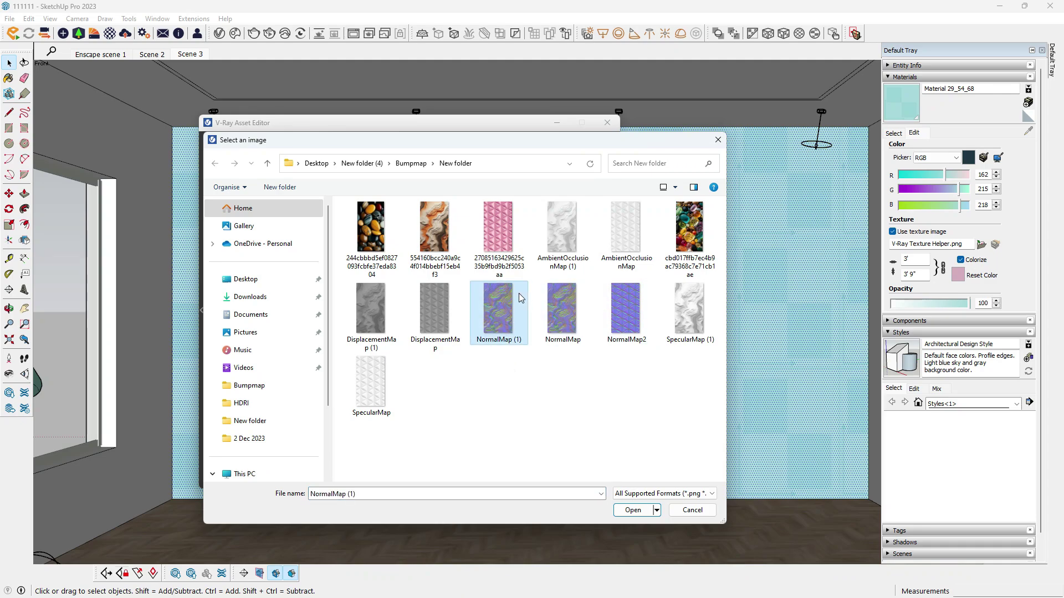
pyautogui.click(632, 509)
pyautogui.click(580, 483)
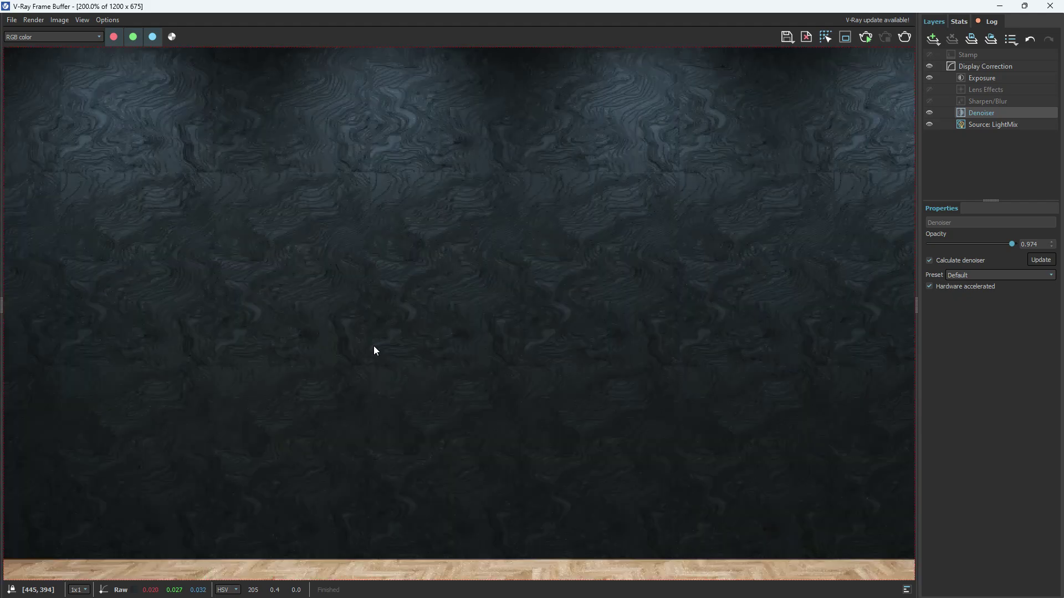
# - Zoom the frame buffer in and out to inspect the back wall's wavy bump relief
pyautogui.scroll(2, 297, 265)
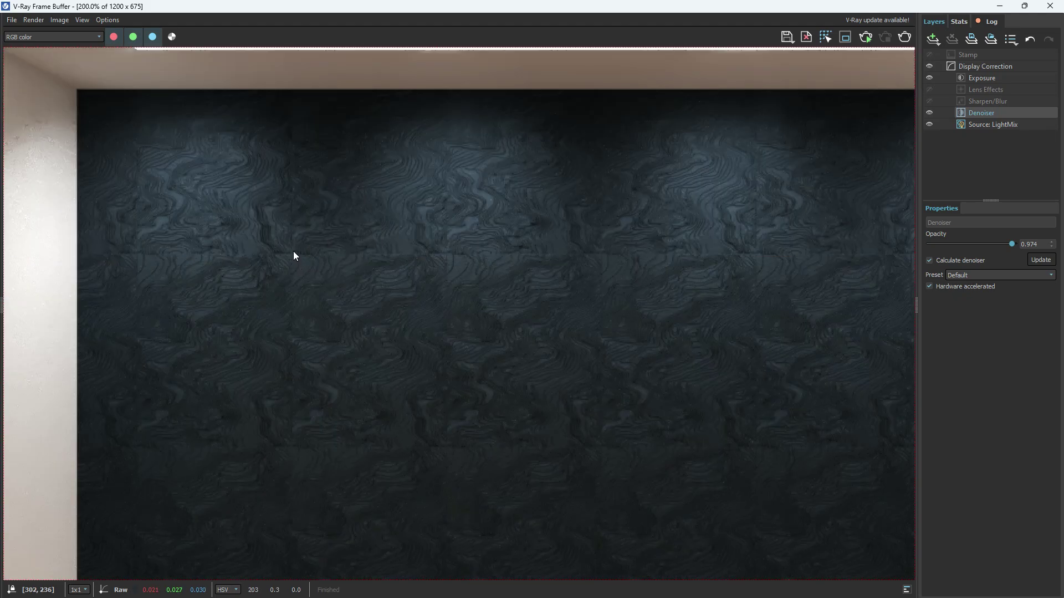
pyautogui.scroll(-2, 487, 314)
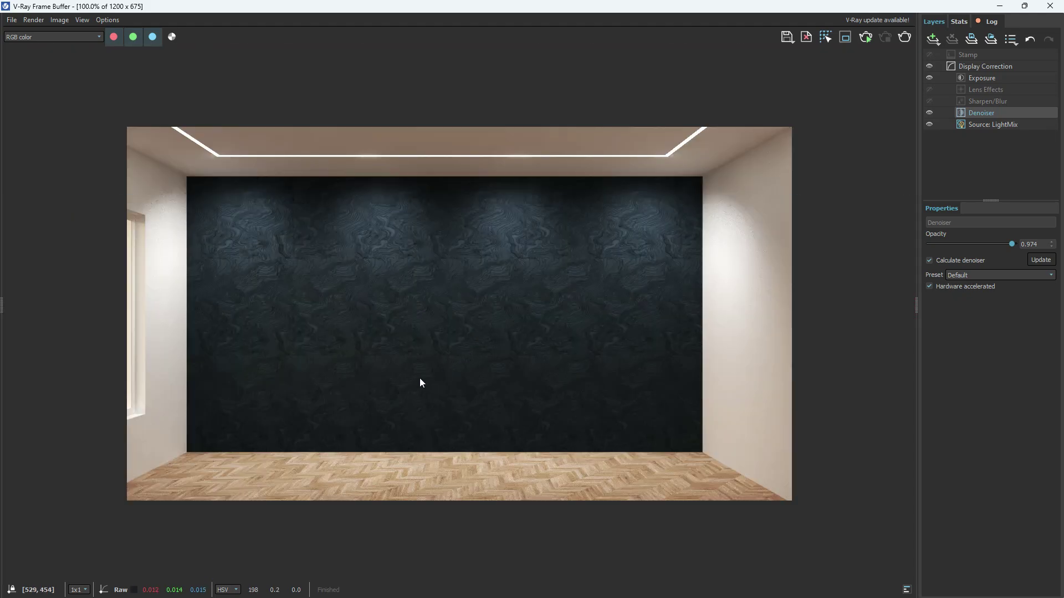
pyautogui.scroll(2, 420, 381)
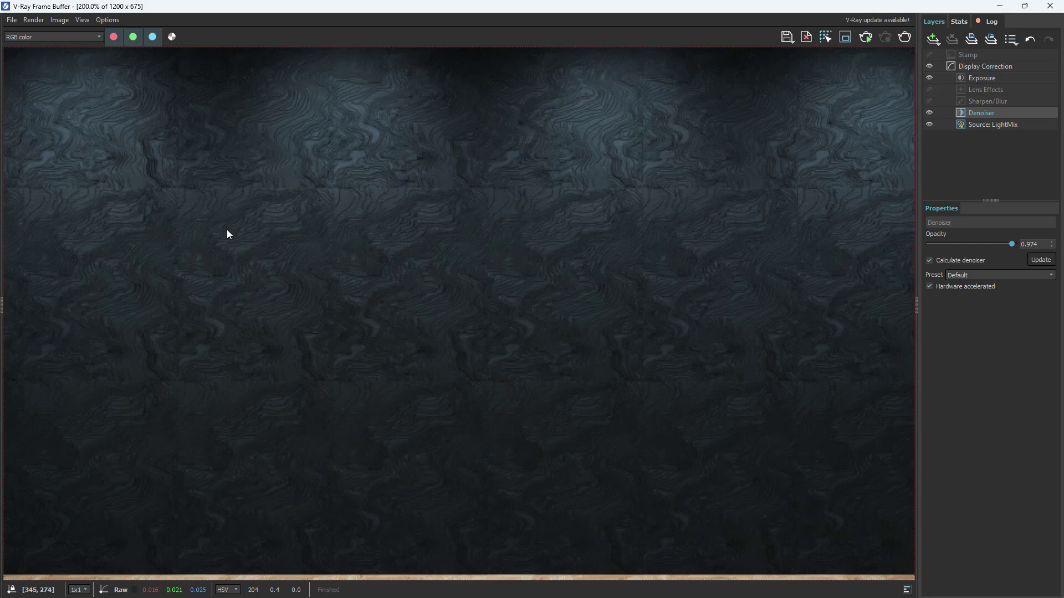
pyautogui.scroll(-2, 227, 234)
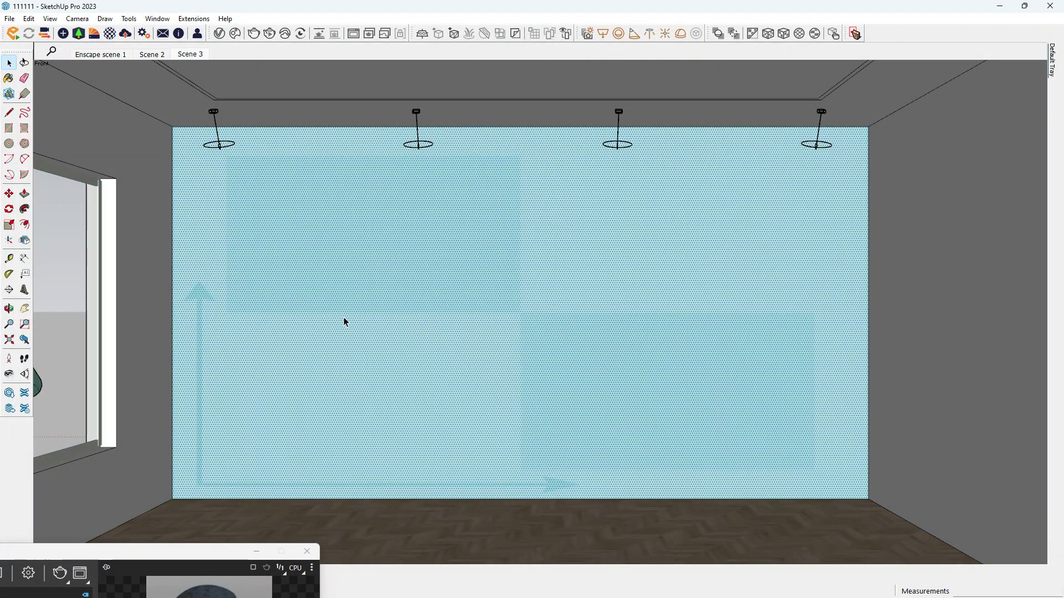
# - Bring the V-Ray Asset Editor into view and start a new room render
pyautogui.moveTo(214, 555); pyautogui.dragTo(380, 120)
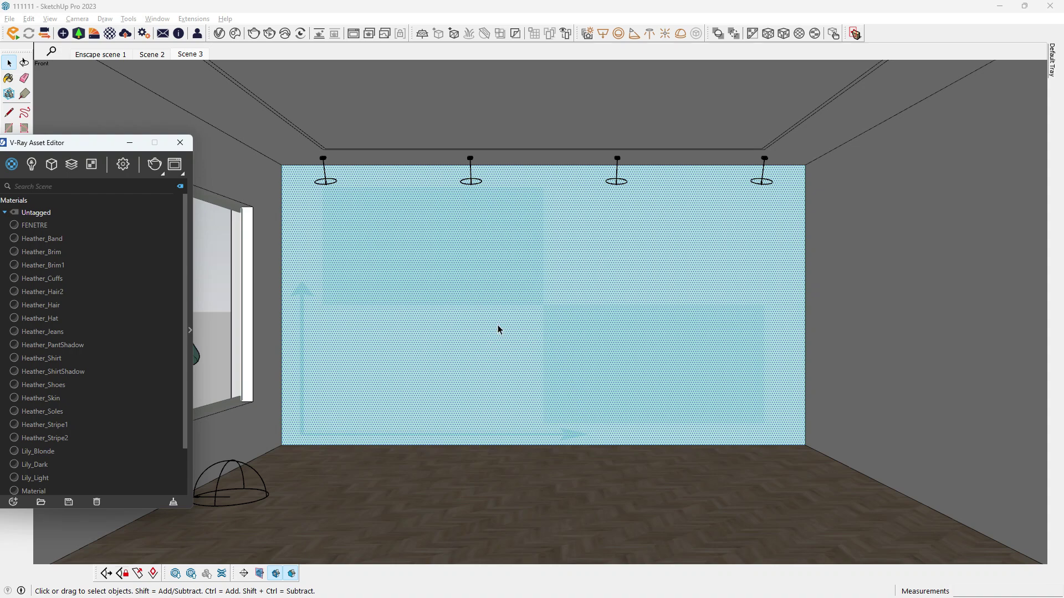
pyautogui.click(254, 34)
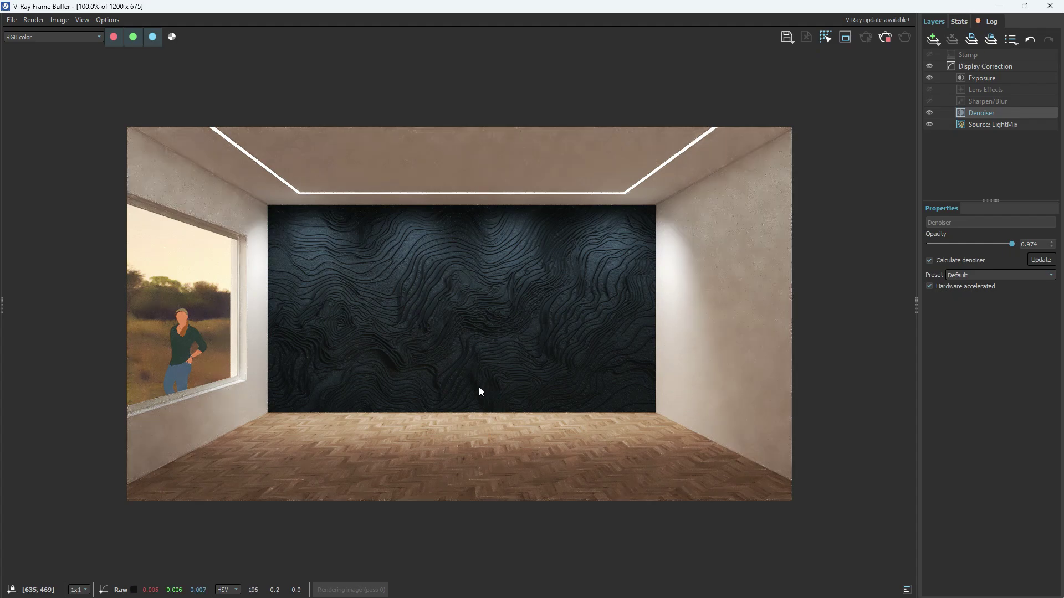
# - Switch to the Photos viewer showing the original wavy orange terrain image
pyautogui.hotkey('alt', 'Tab')
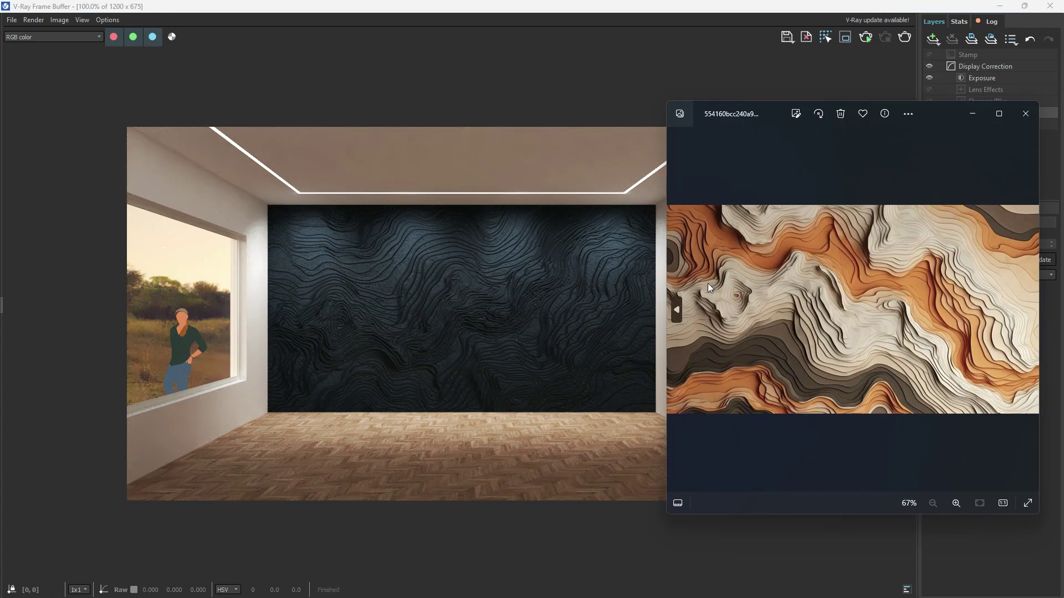